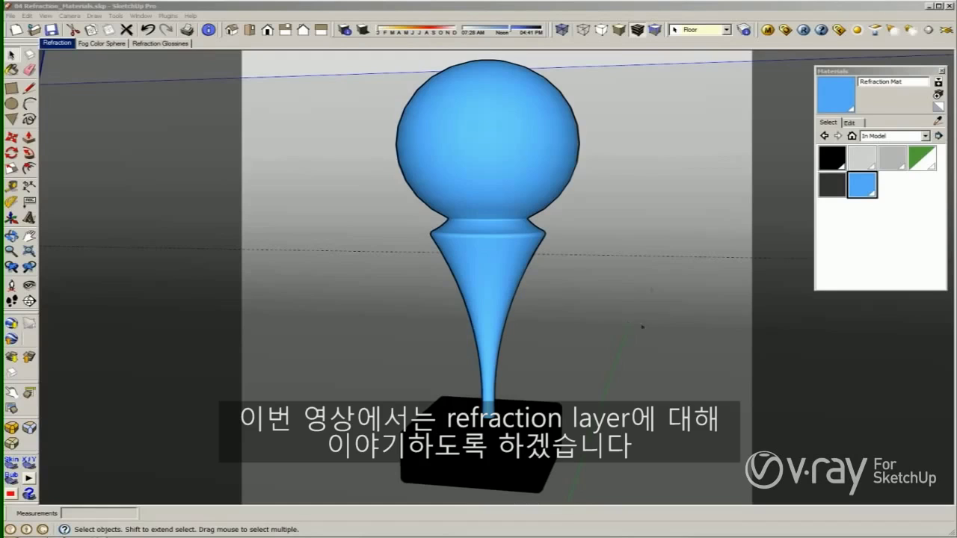
Step: Open the V-Ray material editor for Refraction Mat and view the last render of the blue object
left_click(768, 30)
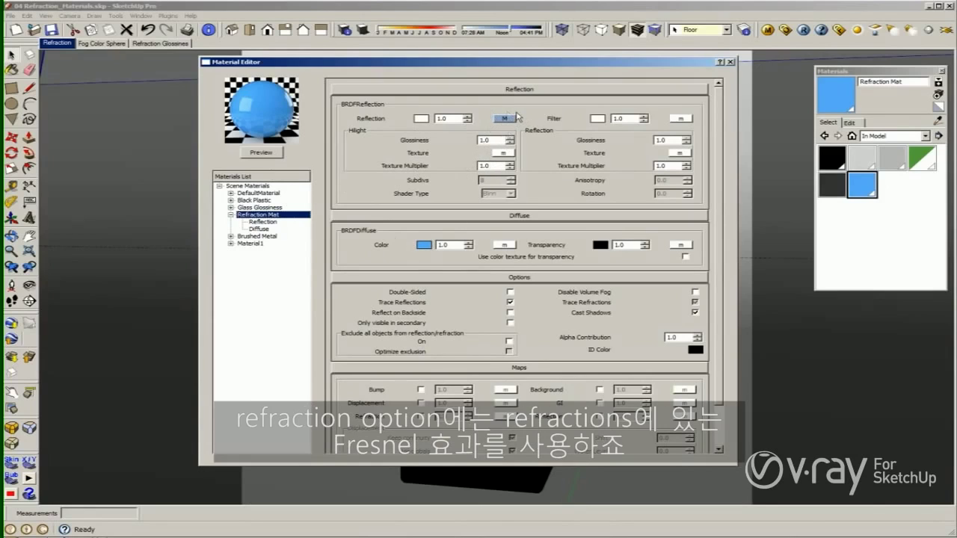
left_click(836, 34)
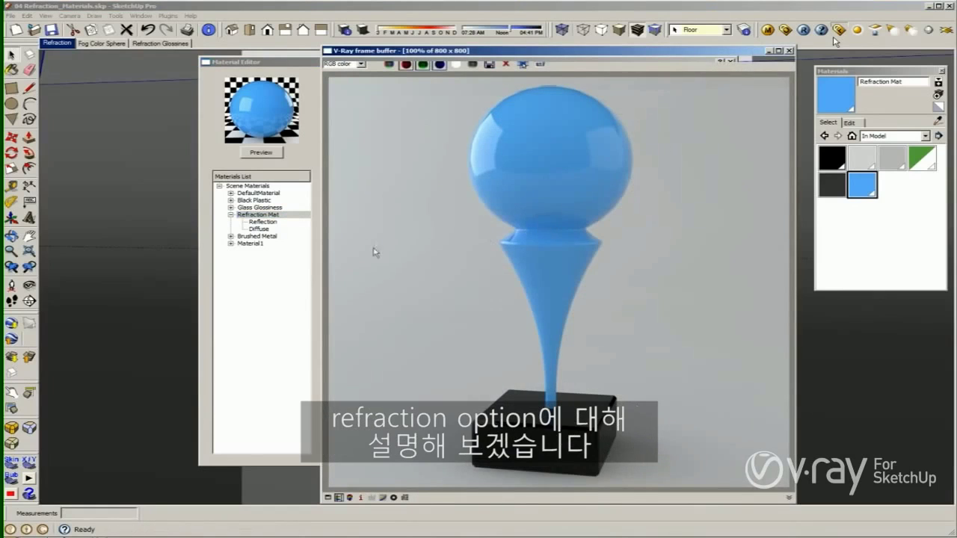
left_click(293, 277)
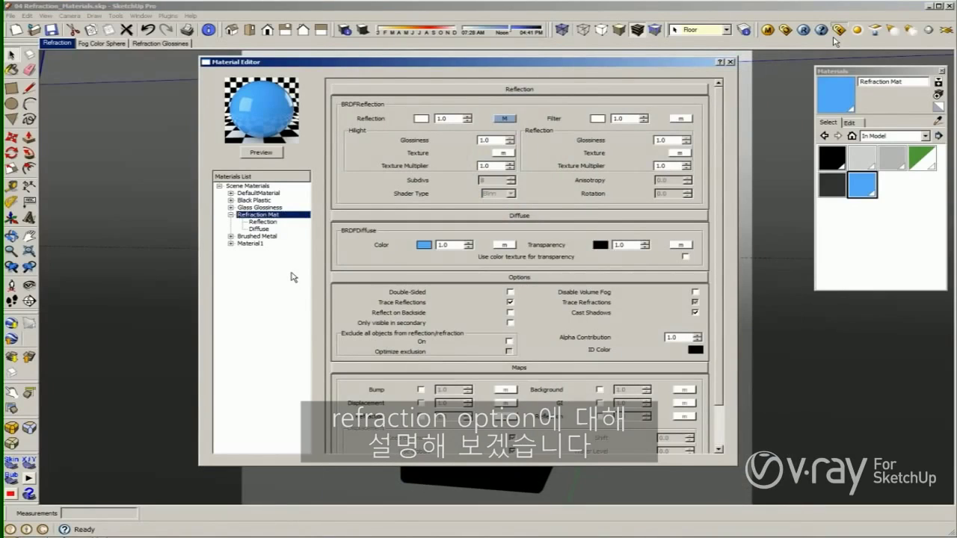
Step: Add a Refraction layer to Refraction Mat and update the material preview
right_click(283, 218)
mouse_move(314, 223)
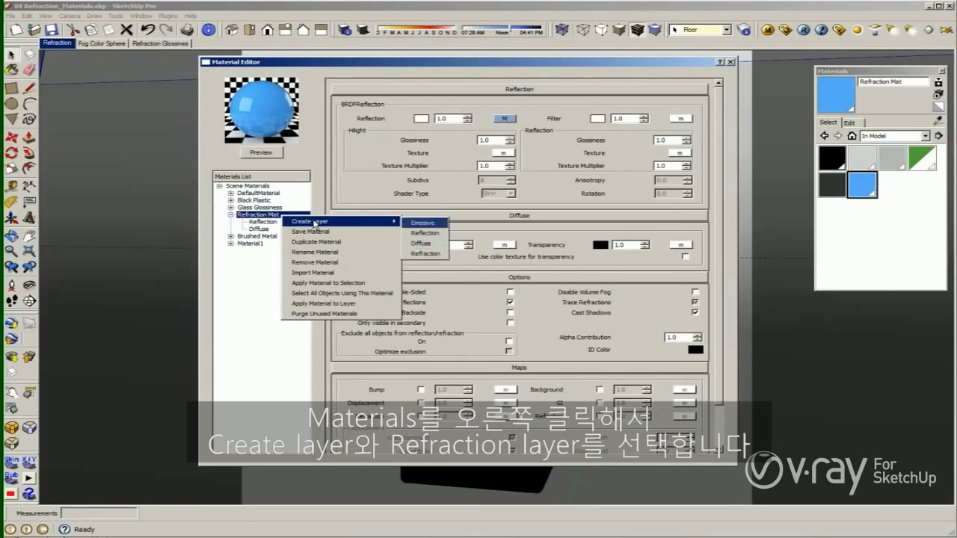
left_click(426, 254)
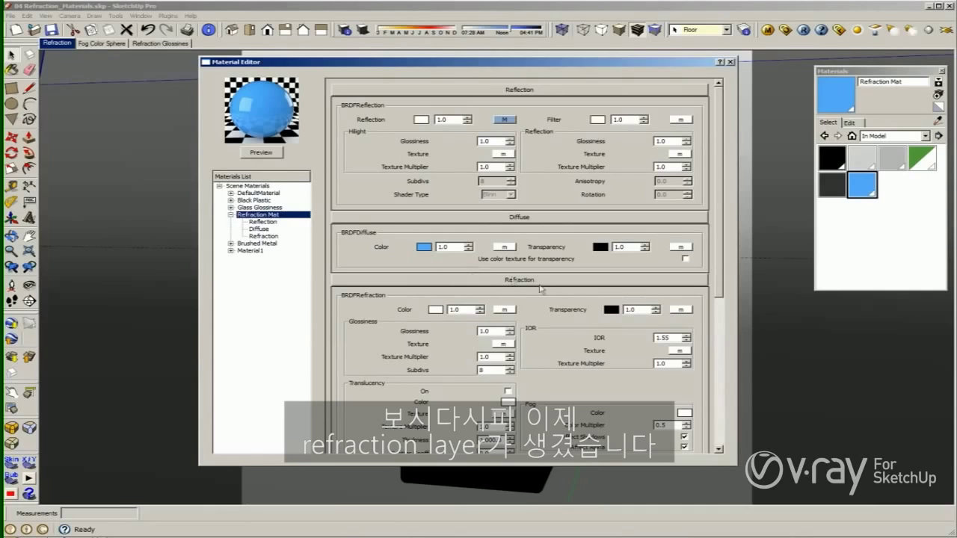
left_click(261, 154)
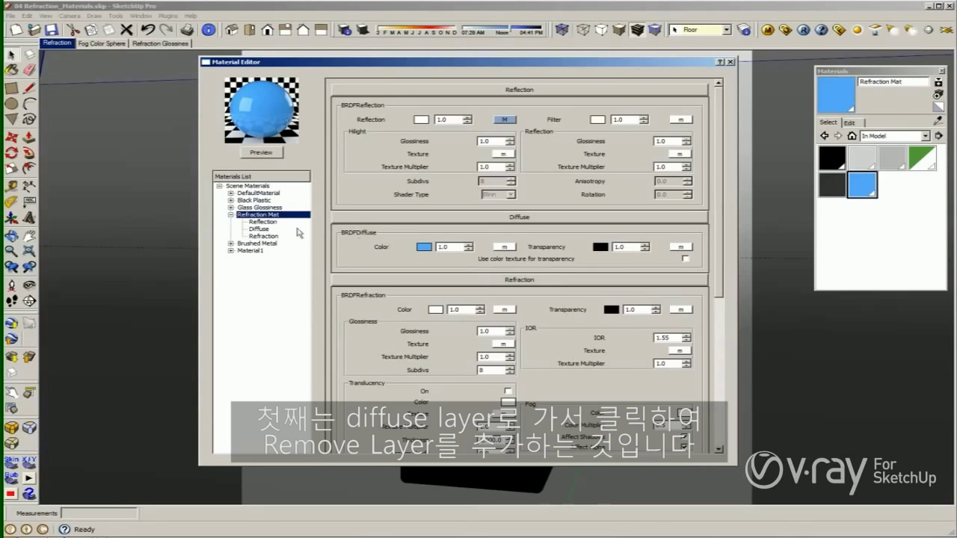
left_click(260, 229)
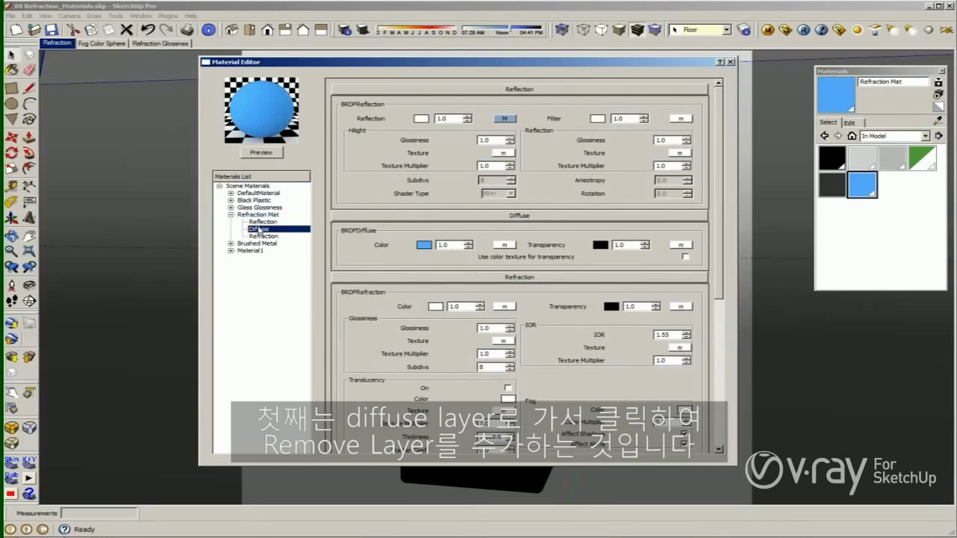
right_click(260, 229)
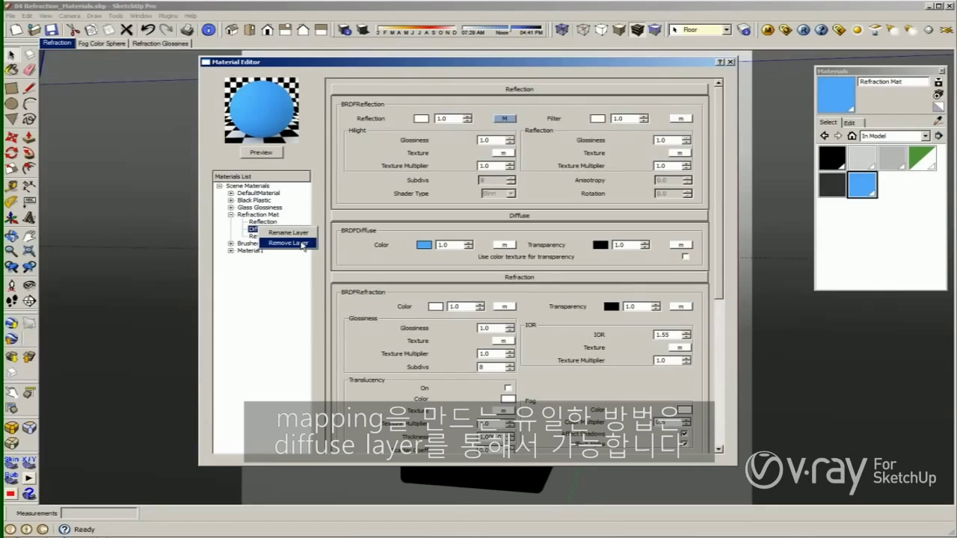
left_click(383, 255)
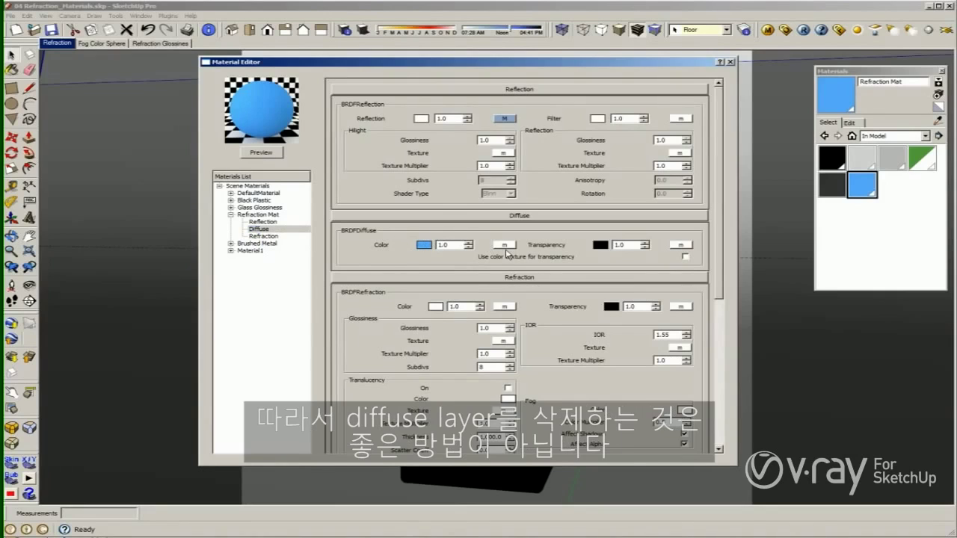
Step: Try a white transparency color on the Diffuse layer and uncover the model to see the effect
left_click(600, 245)
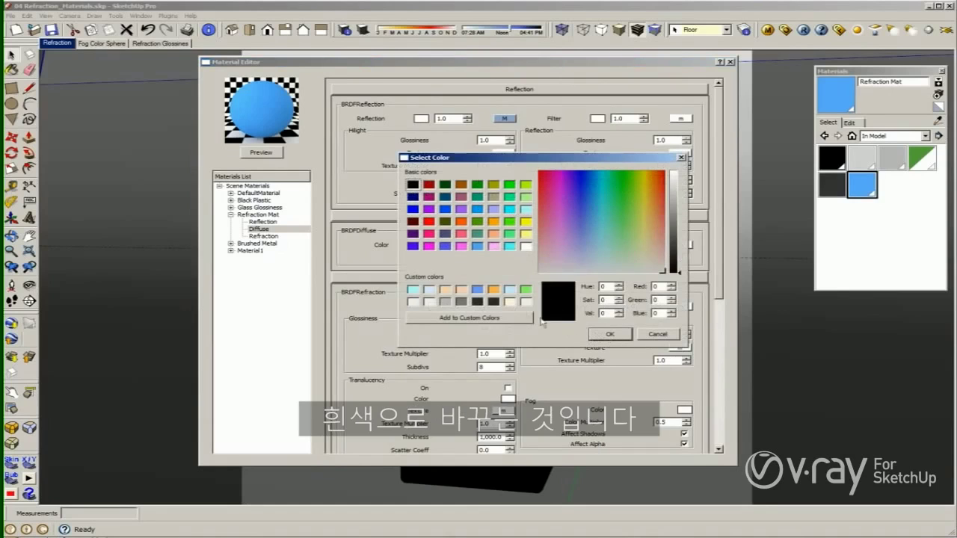
left_click(527, 246)
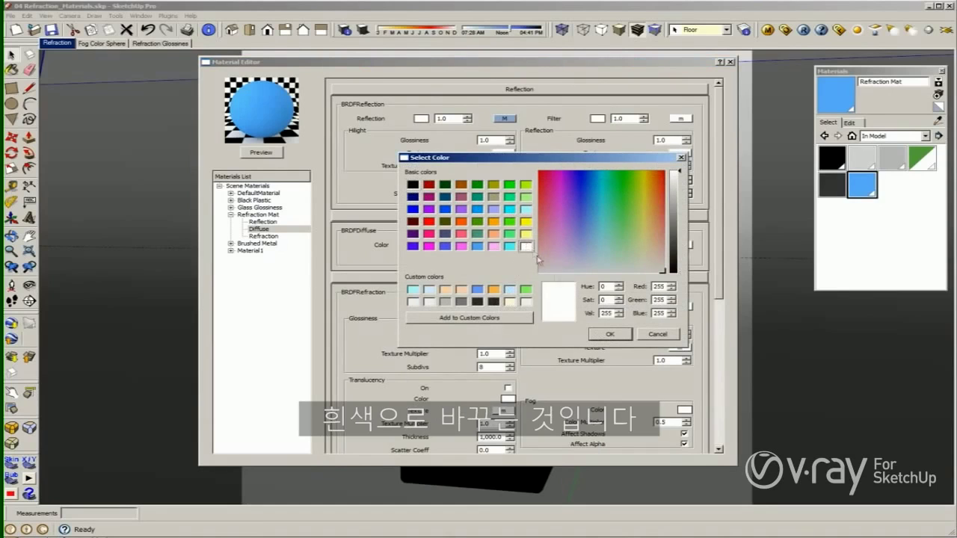
left_click(610, 335)
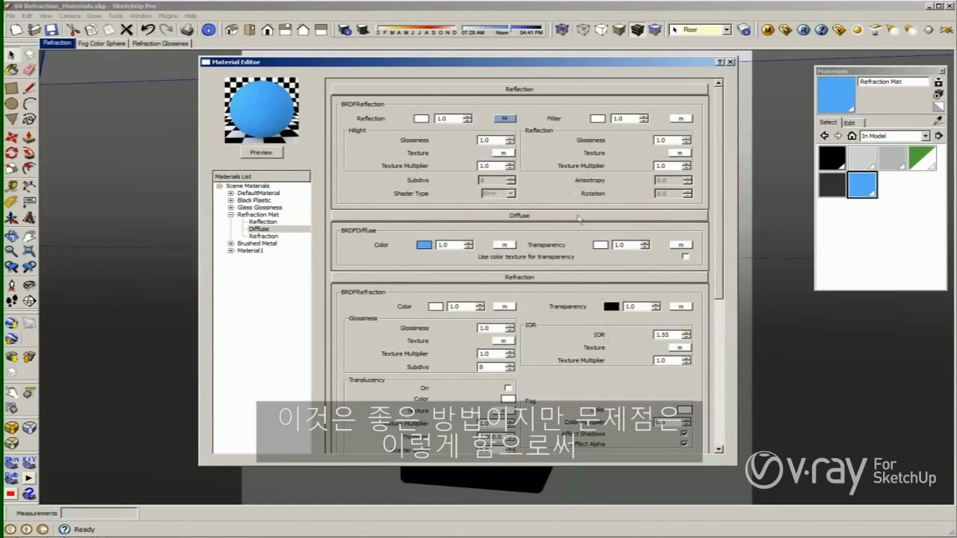
left_click_drag(390, 66, 730, 153)
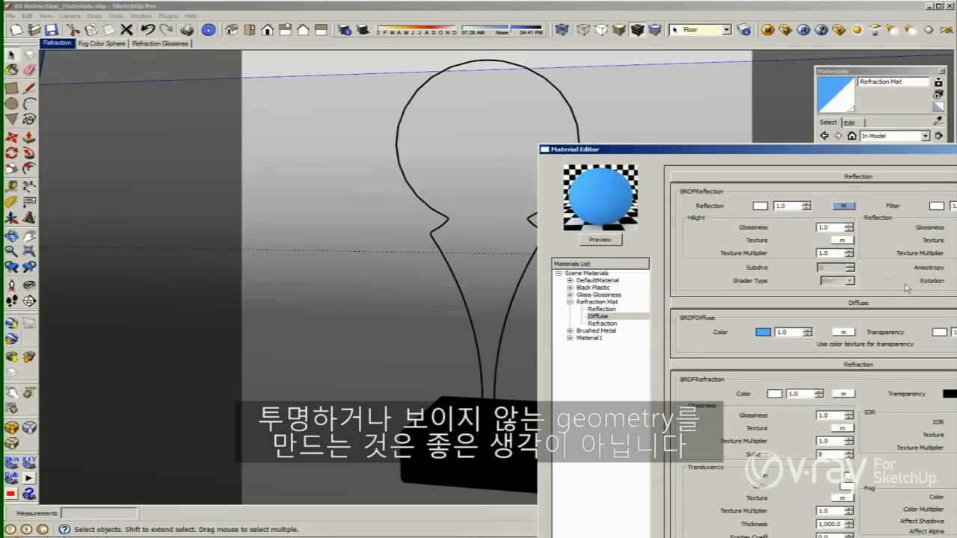
Step: Return the Diffuse layer's transparency color to black
left_click(939, 332)
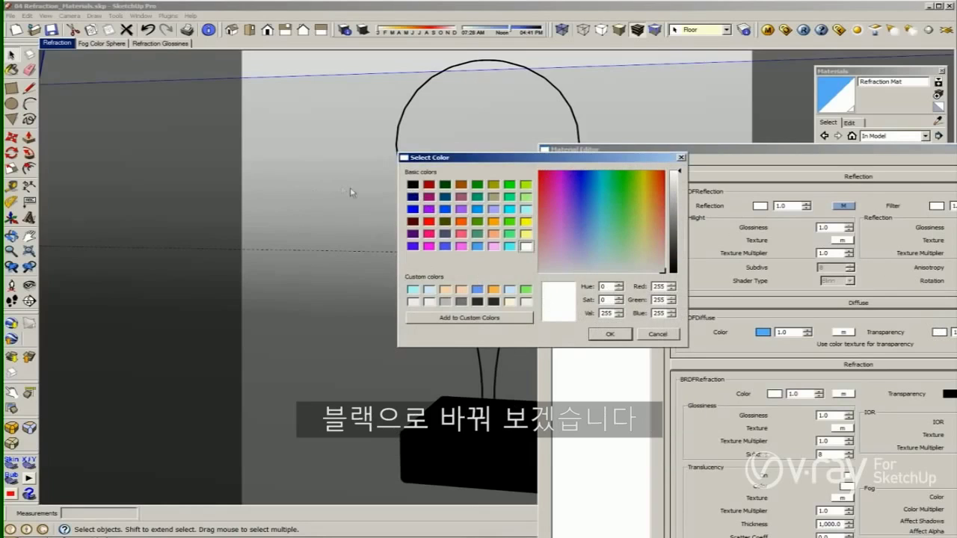
left_click(412, 185)
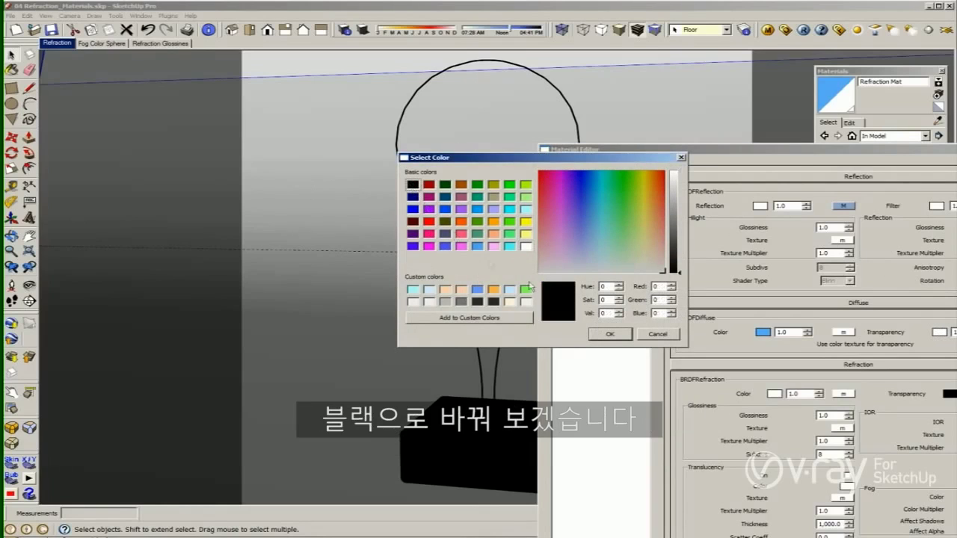
left_click(611, 333)
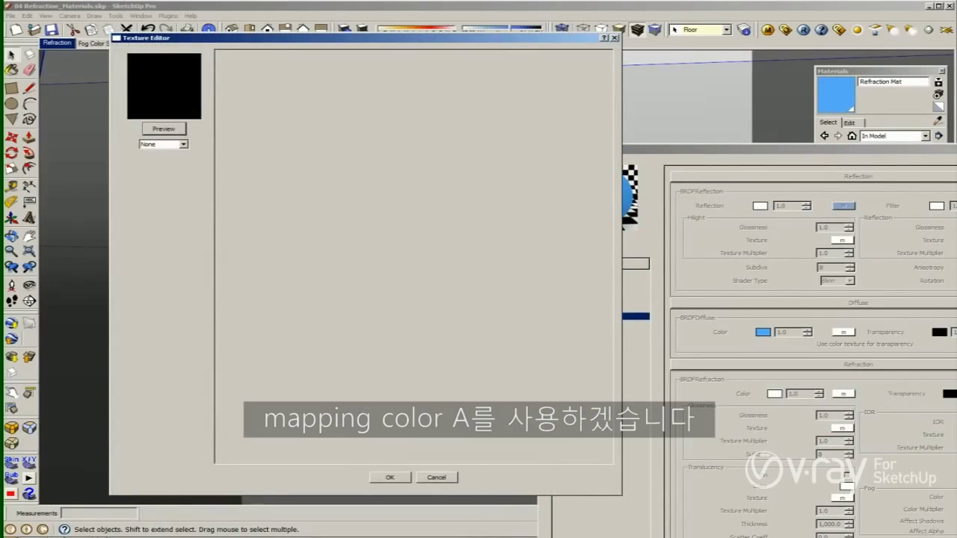
Step: Assign a white TexAColor texture to the Diffuse layer's transparency map and update the Refraction Mat preview
left_click(162, 145)
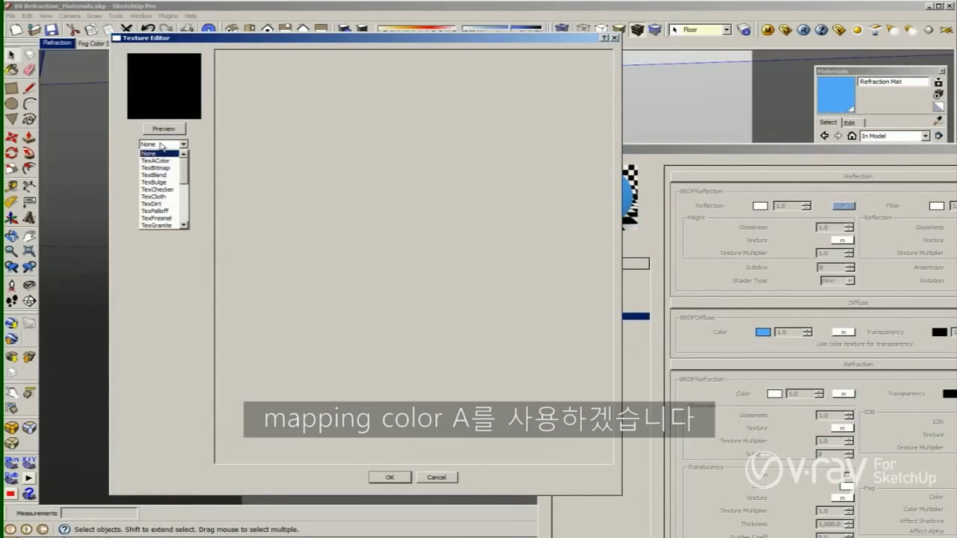
left_click(166, 160)
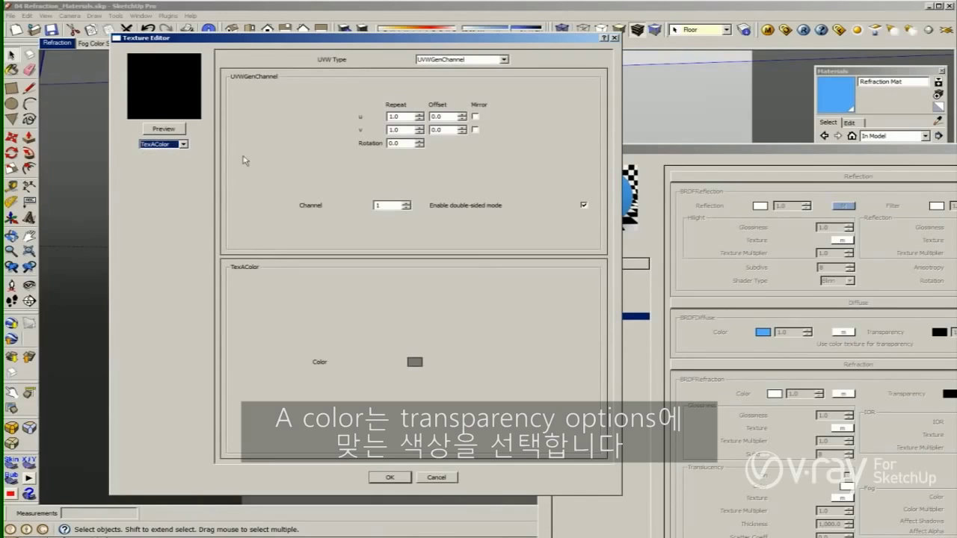
left_click(415, 362)
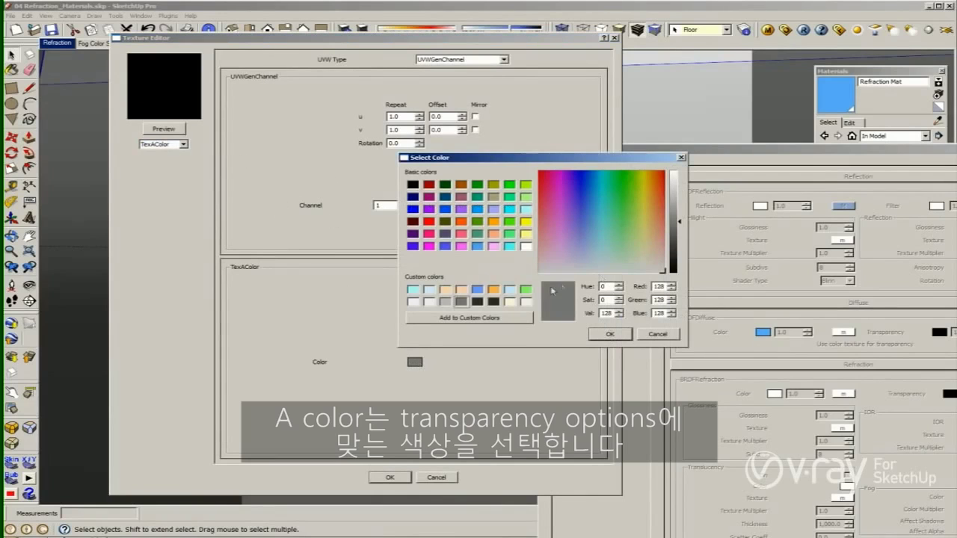
left_click(527, 246)
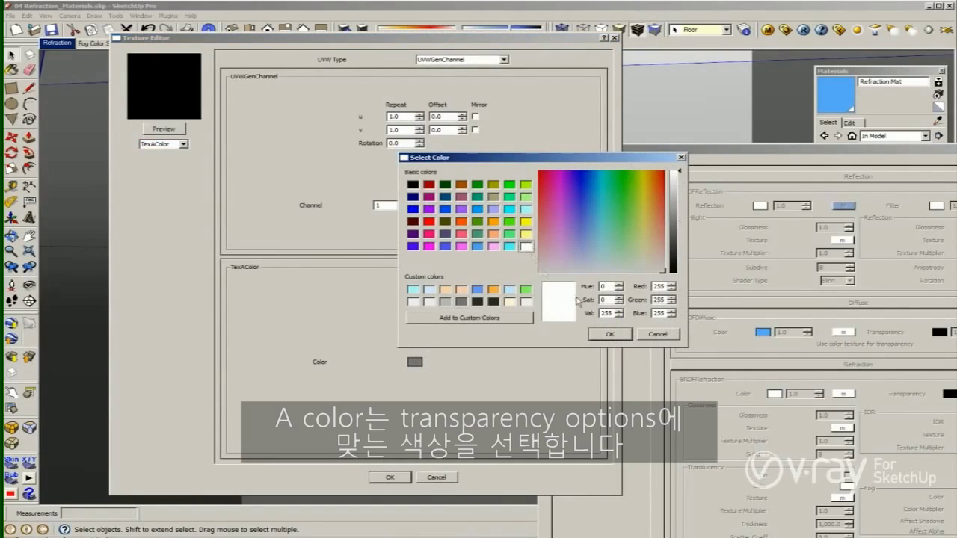
left_click(610, 335)
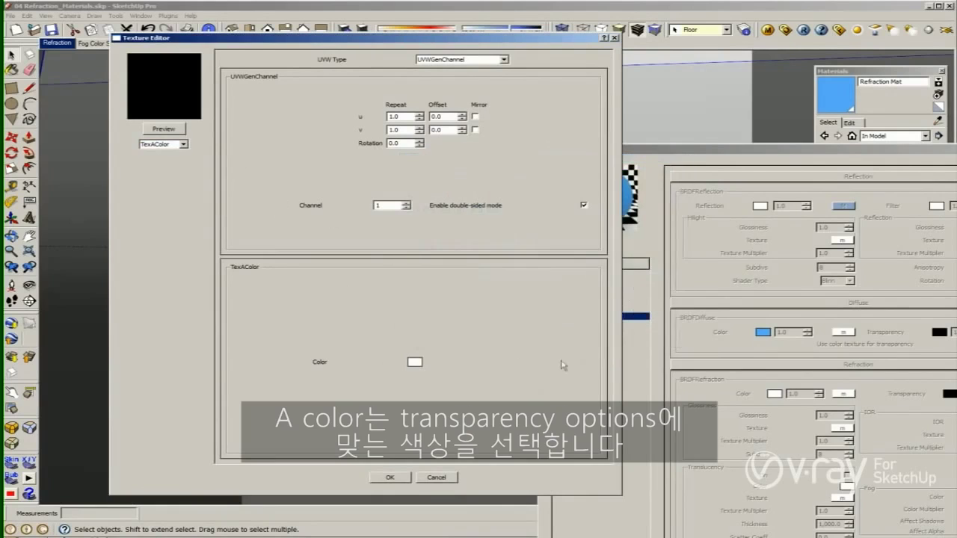
left_click(390, 478)
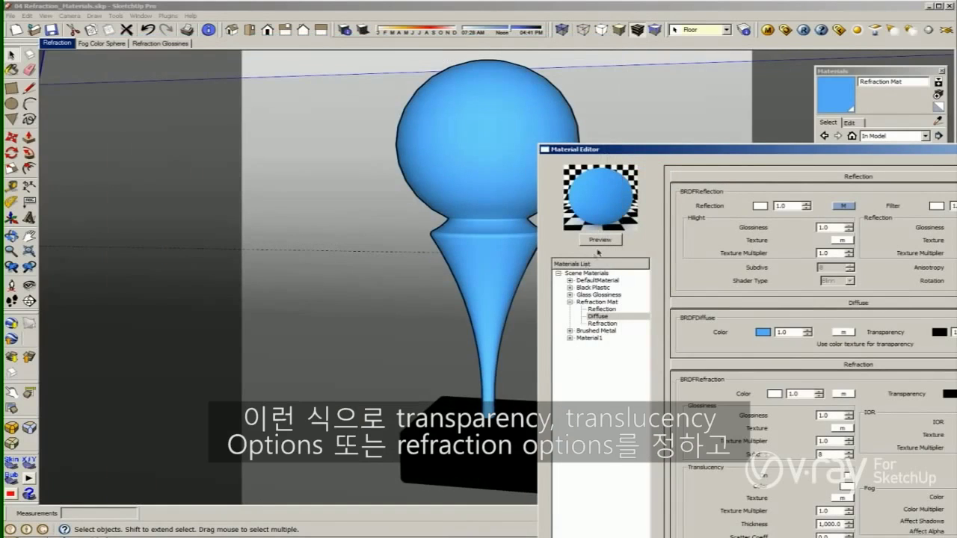
left_click(597, 301)
left_click(599, 239)
left_click(600, 239)
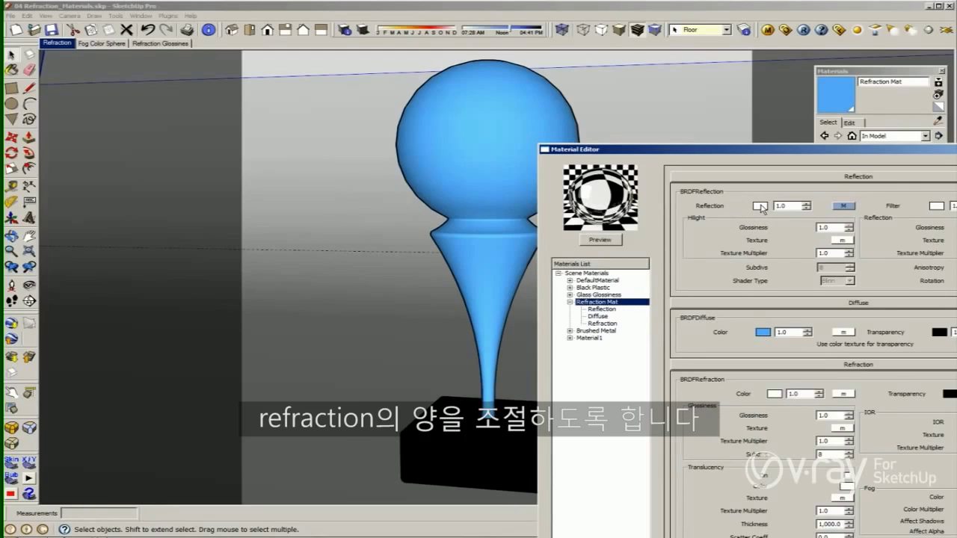
Step: Set the Refraction layer's color to a light blue and update the material preview
left_click(776, 395)
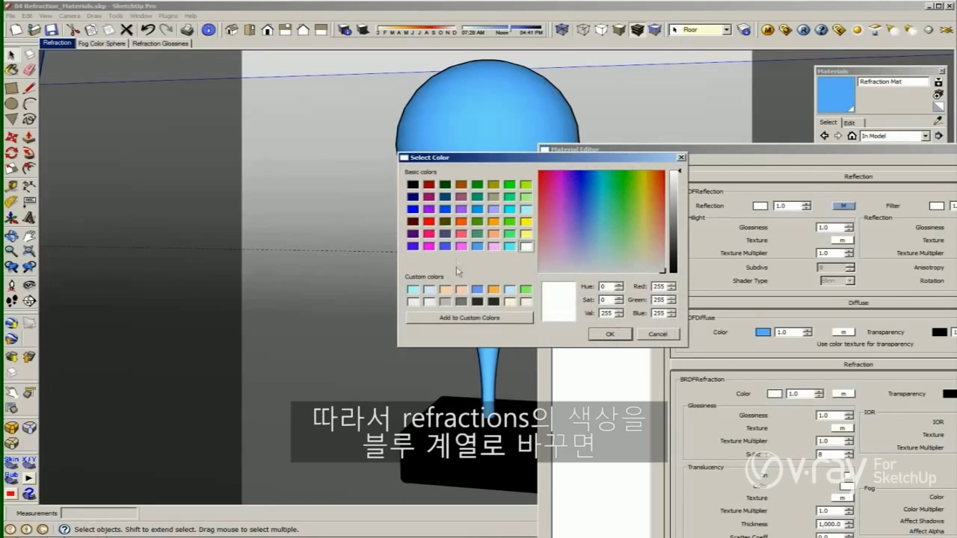
left_click(478, 246)
left_click(589, 237)
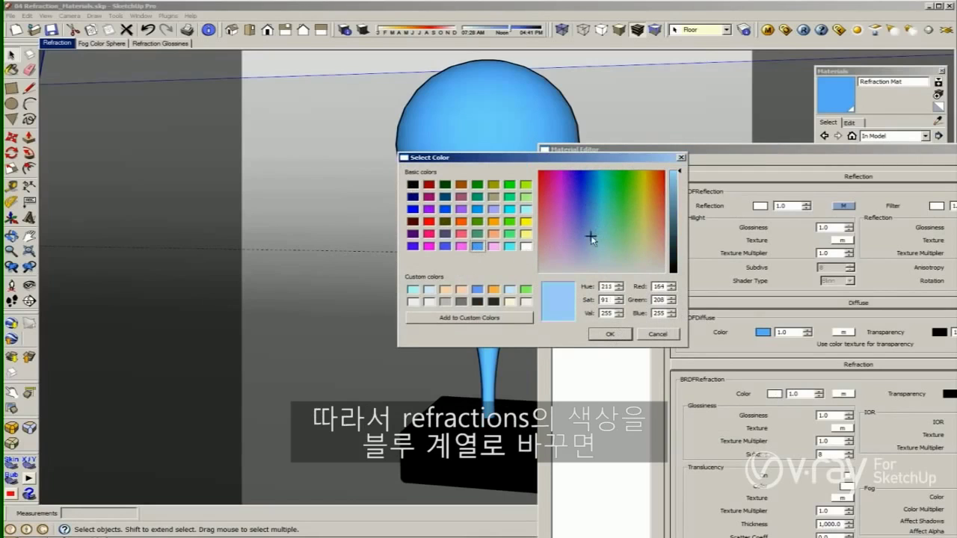
left_click(627, 334)
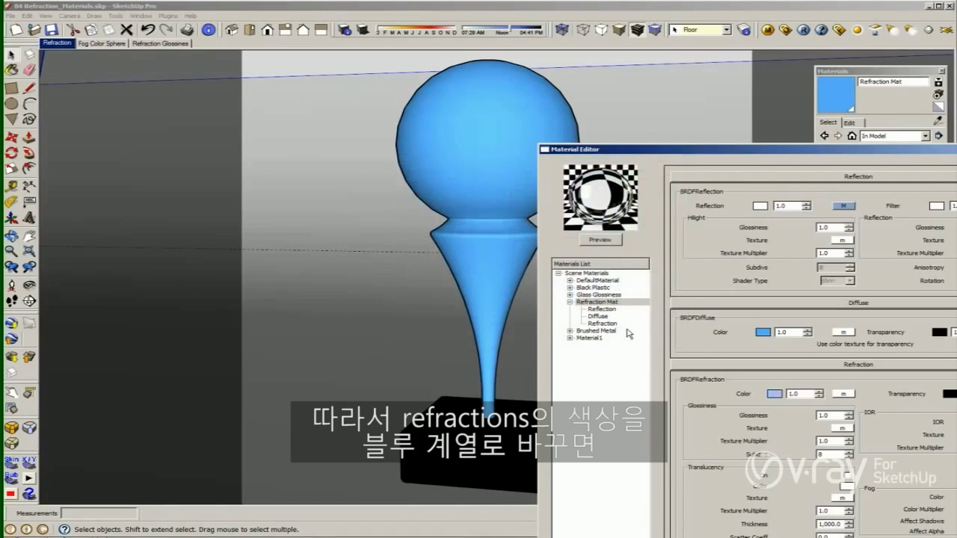
left_click(607, 240)
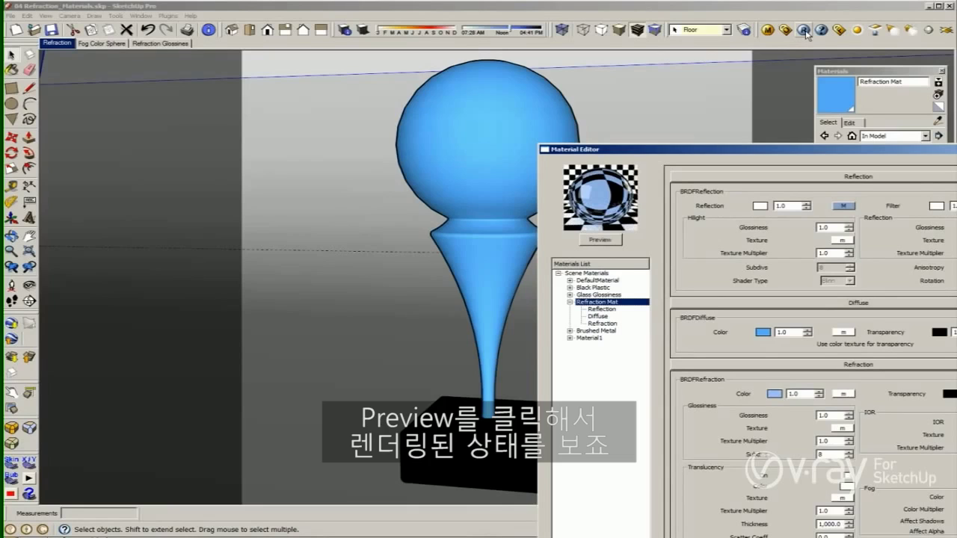
Step: Render the scene and compare the tint in the object's thick and thin parts with the material settings
left_click(805, 30)
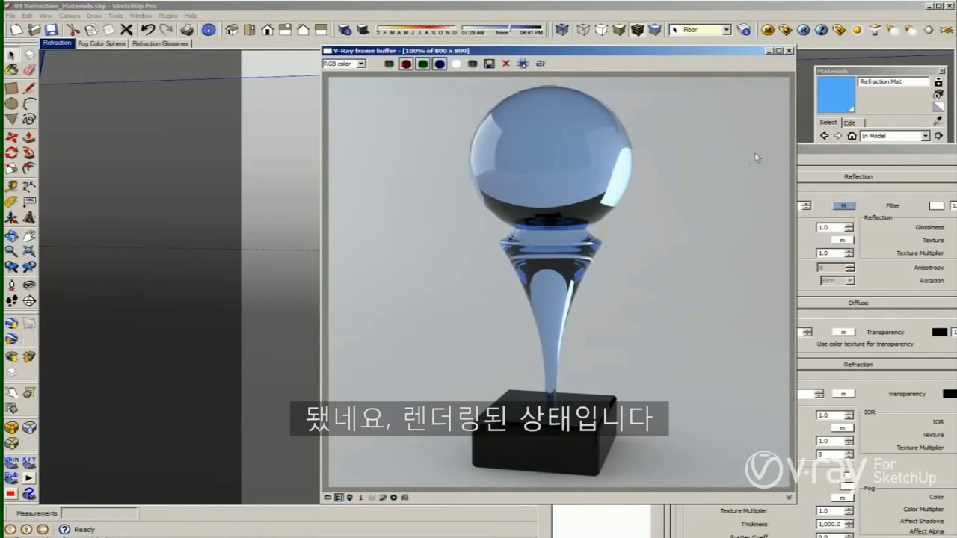
left_click_drag(815, 150, 476, 65)
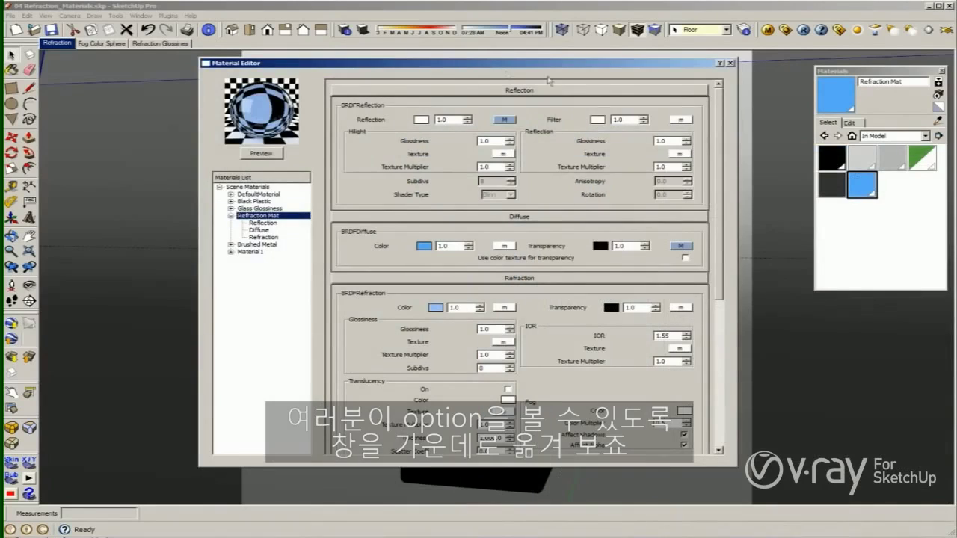
left_click(840, 30)
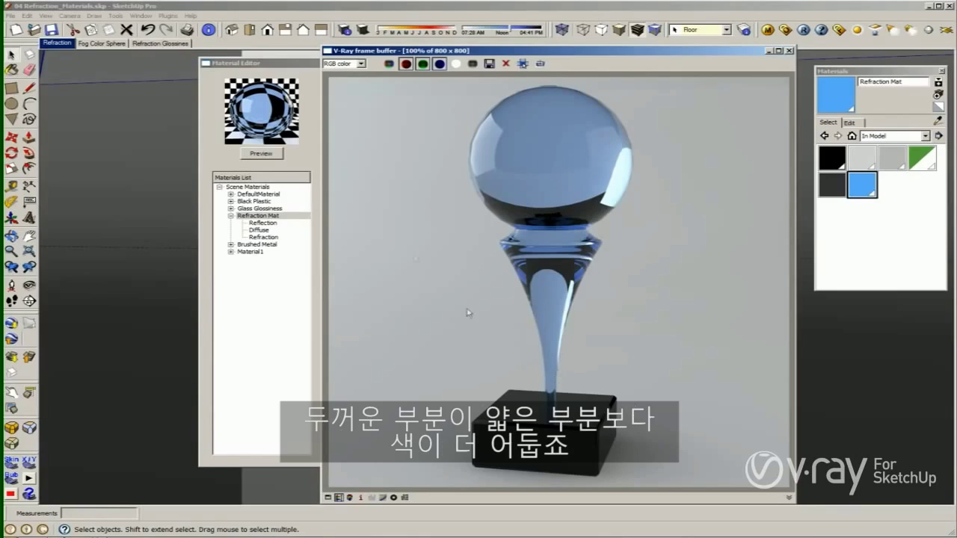
left_click(284, 282)
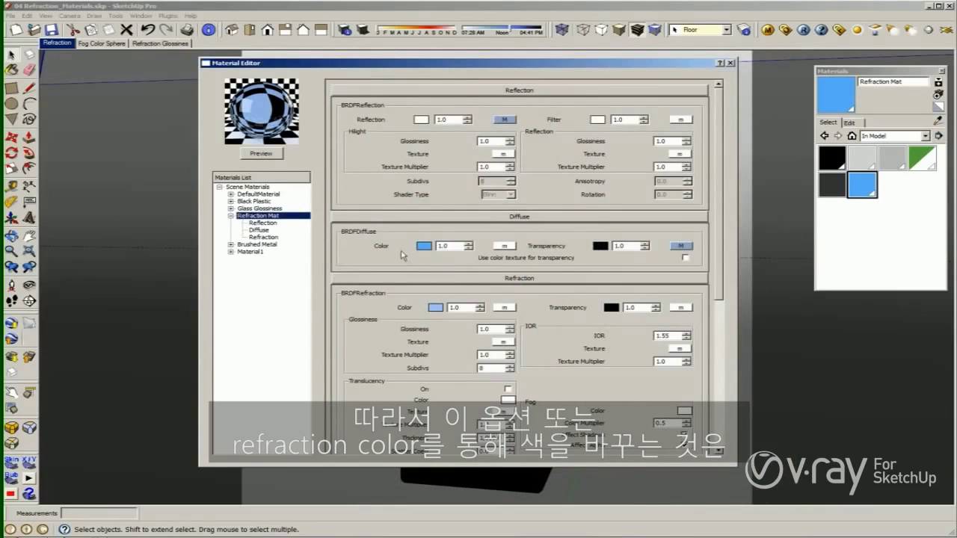
Step: Set the Refraction layer's color back to white
left_click(436, 308)
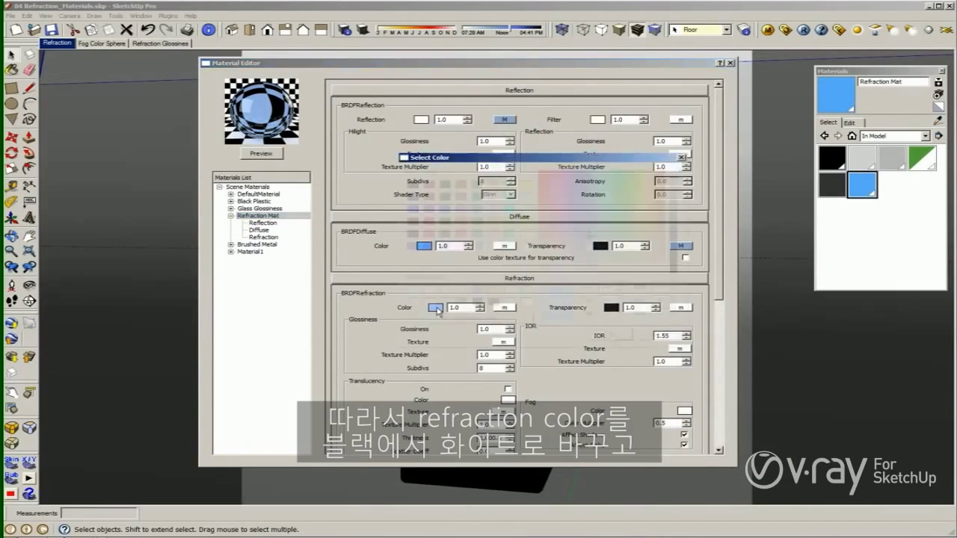
left_click(527, 247)
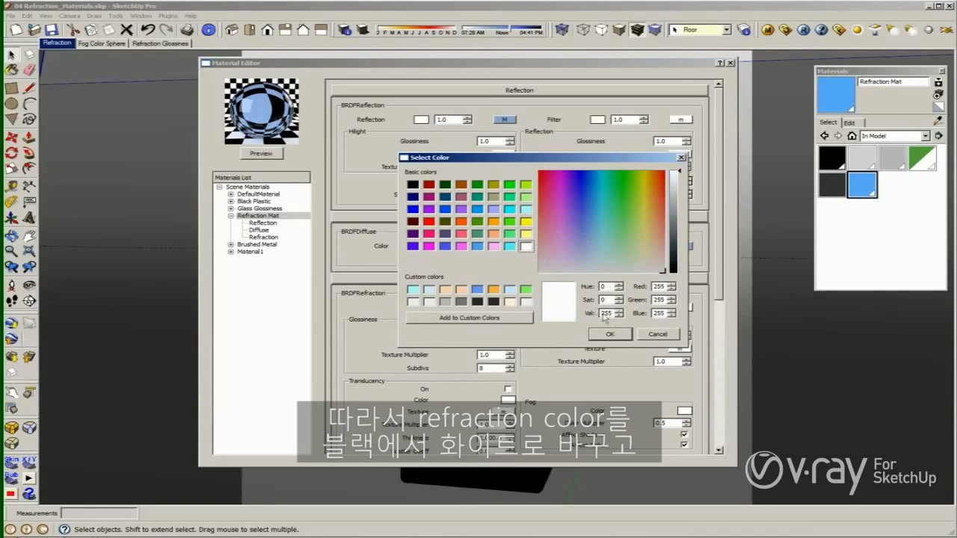
left_click(609, 334)
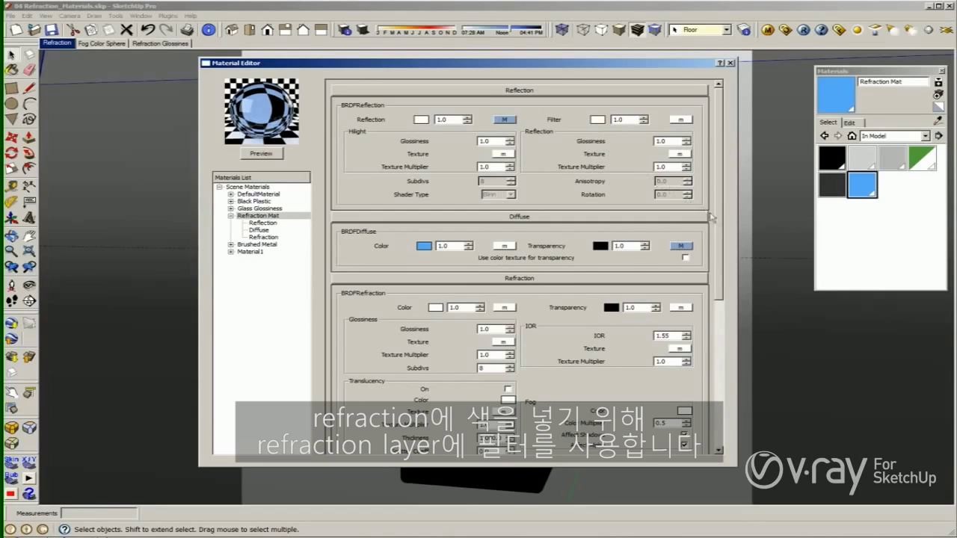
Step: Set the Refraction layer's fog color to a pale blue with RGB 181, 233, 255
left_click_drag(718, 228, 655, 296)
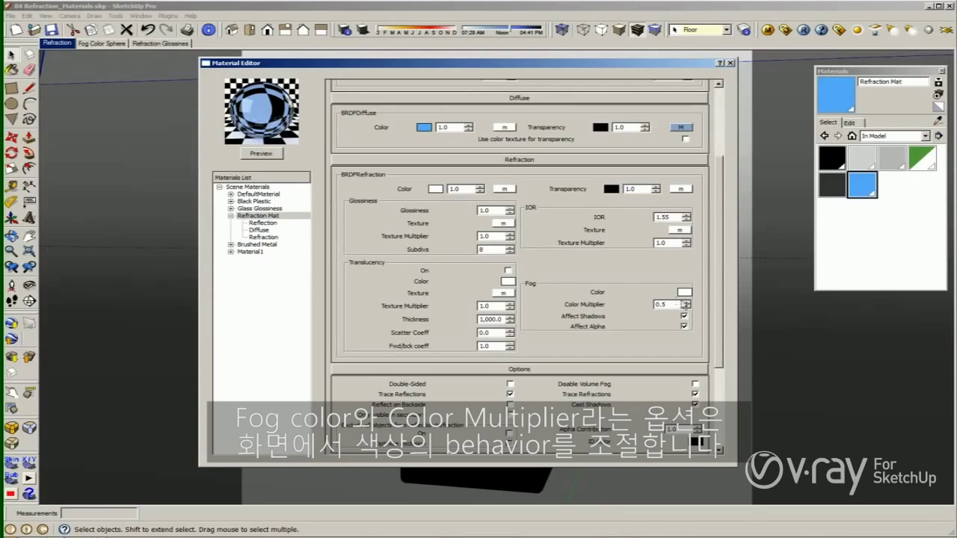
left_click(685, 292)
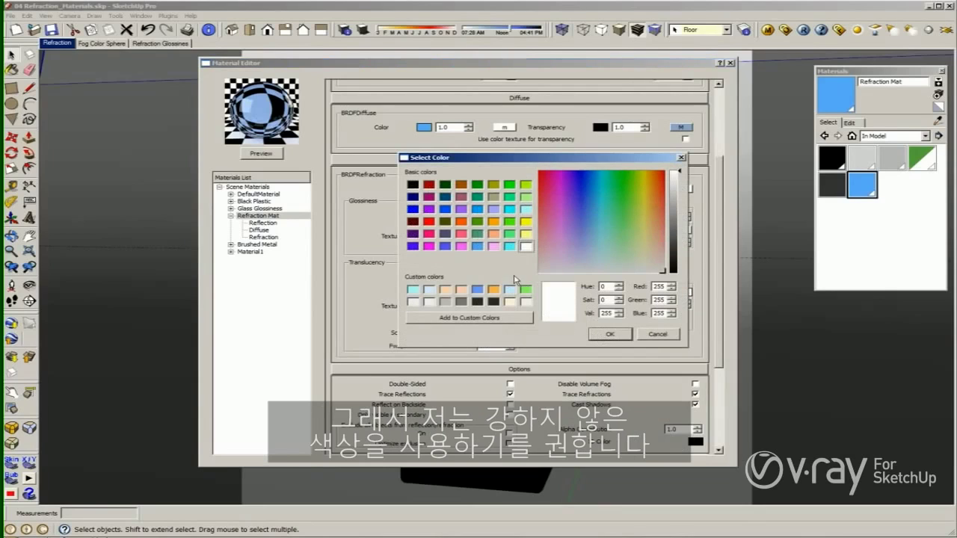
left_click(477, 246)
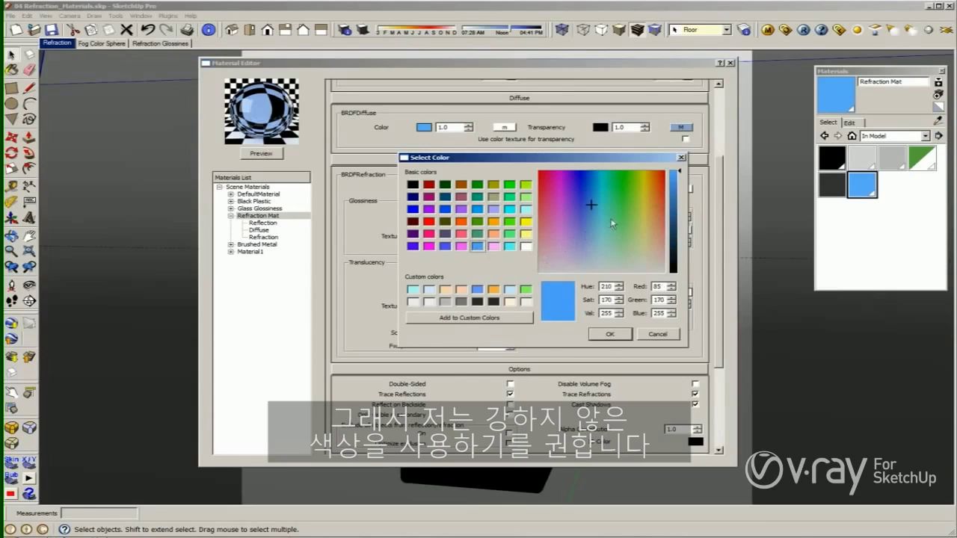
left_click_drag(589, 223, 594, 226)
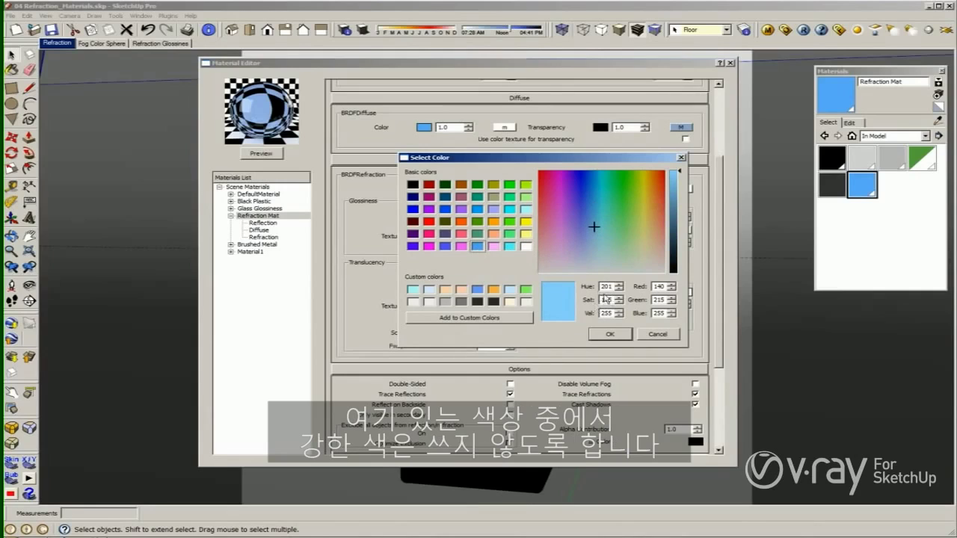
left_click_drag(596, 234, 596, 244)
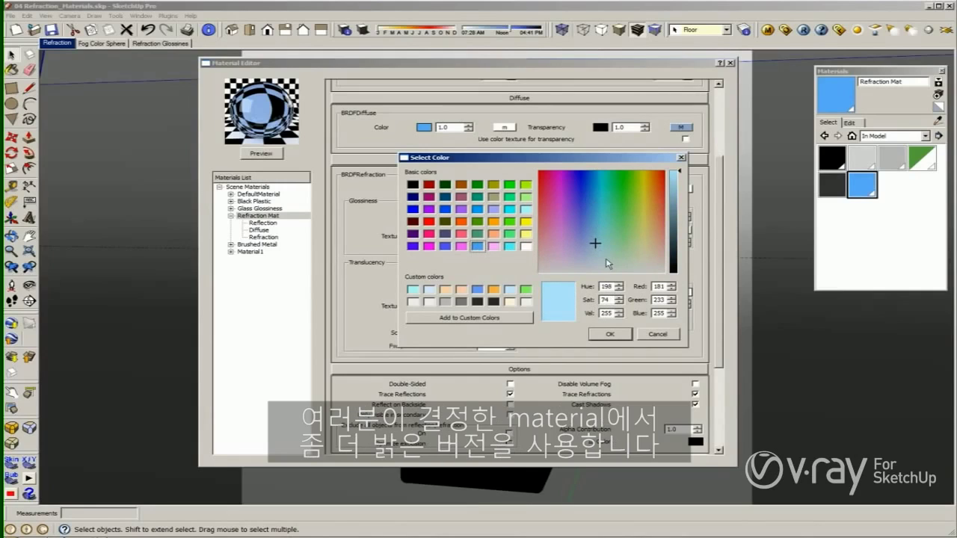
left_click(611, 335)
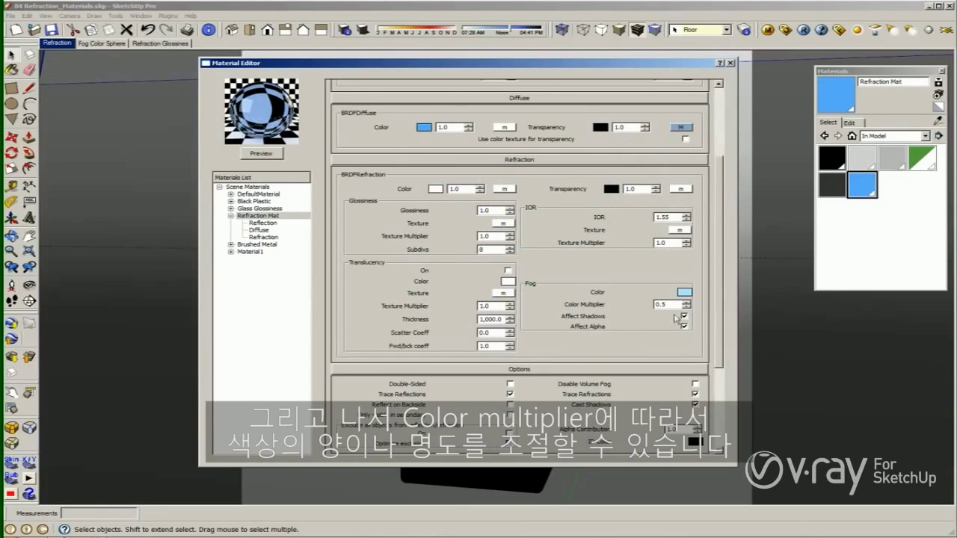
Step: Set the fog color multiplier to 1 and update the Refraction Mat preview
left_click_drag(673, 305, 632, 303)
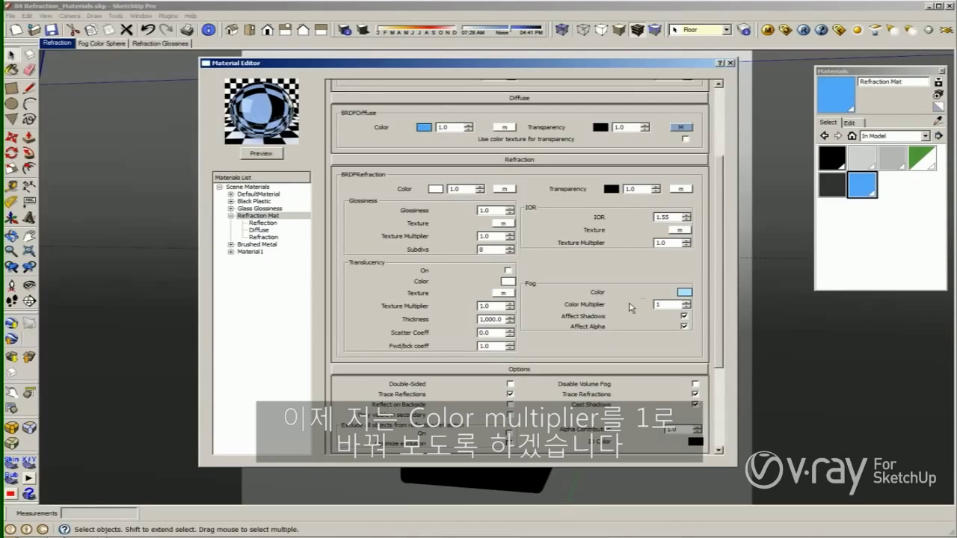
type("1")
left_click(266, 154)
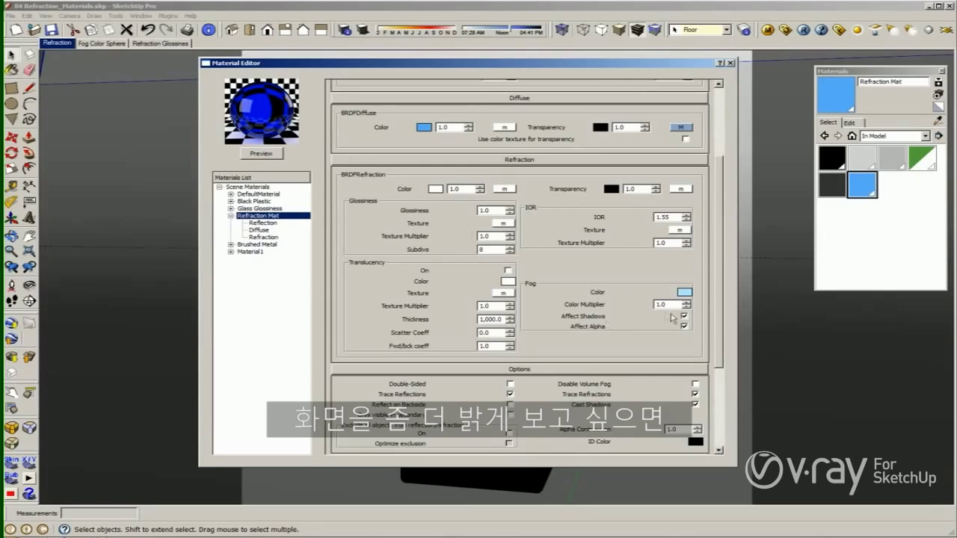
Step: Try a fog color multiplier of 0.03 and update the material preview
left_click_drag(672, 305, 655, 305)
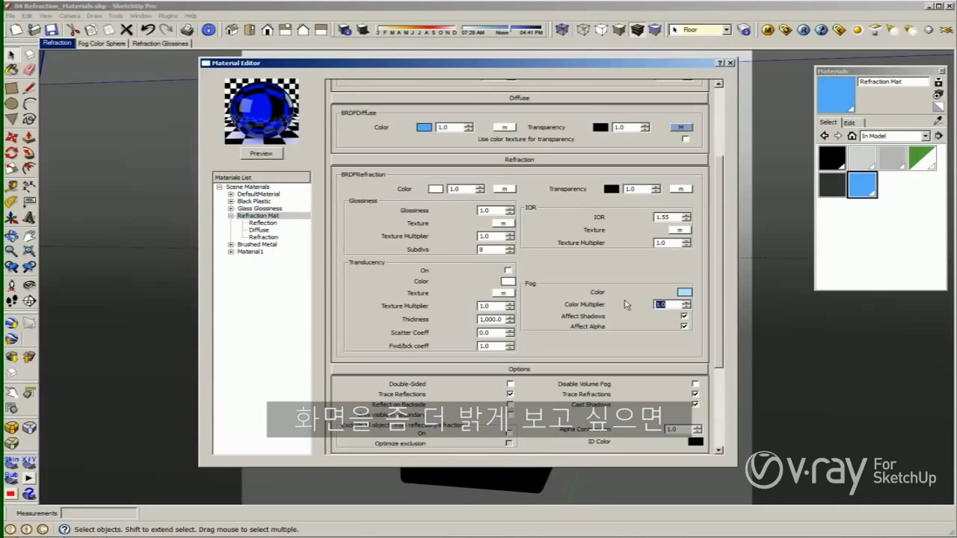
type(".")
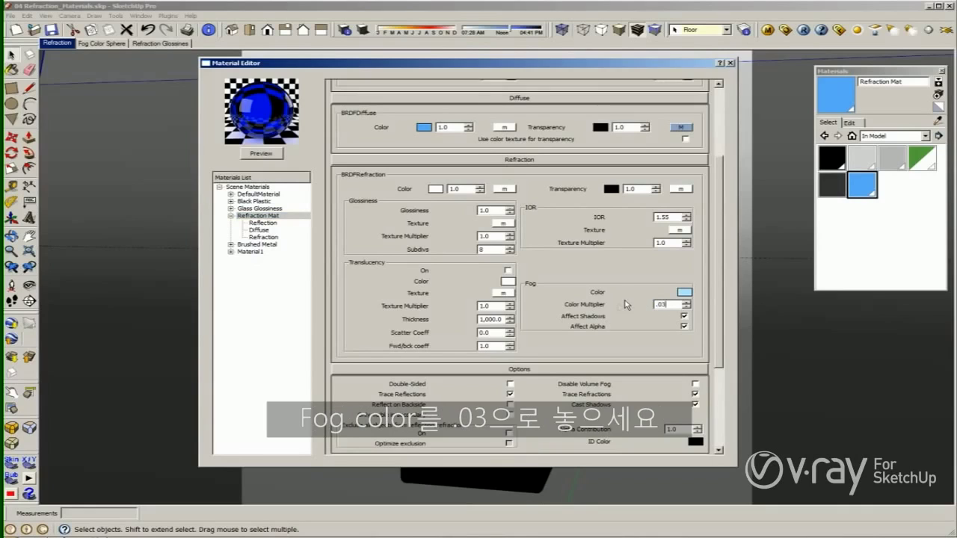
left_click(274, 153)
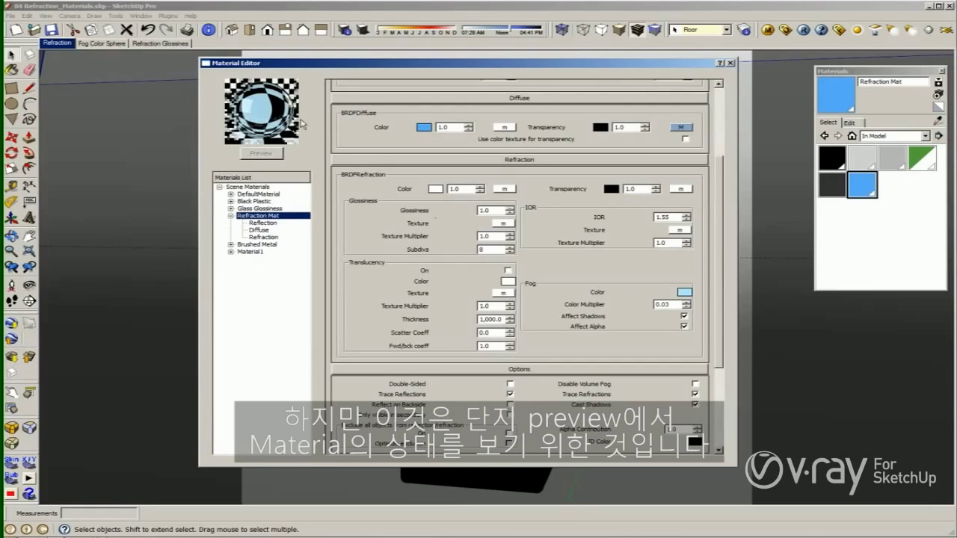
Step: Set the fog color multiplier back to 1 and render the scene to check the fog tint on the glass object
double_click(658, 304)
type("1")
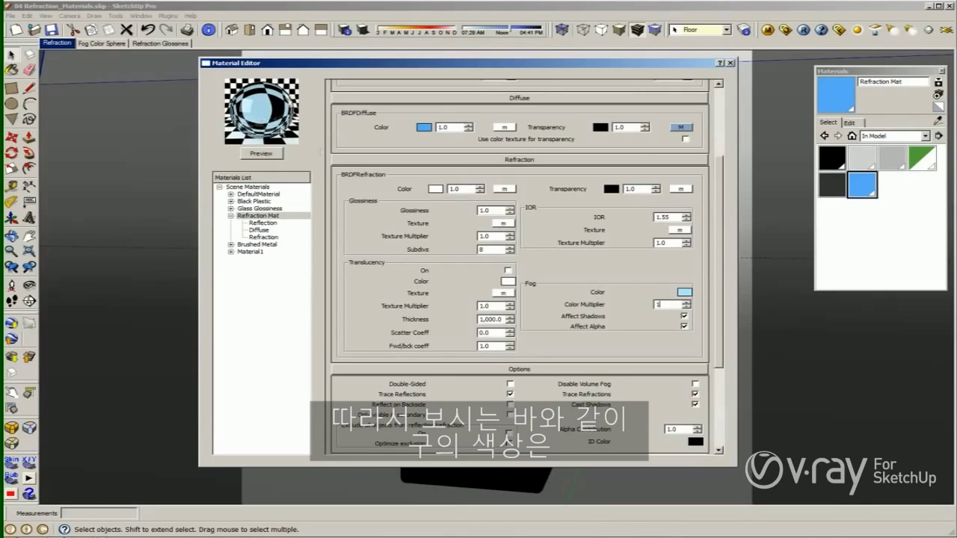
left_click(688, 293)
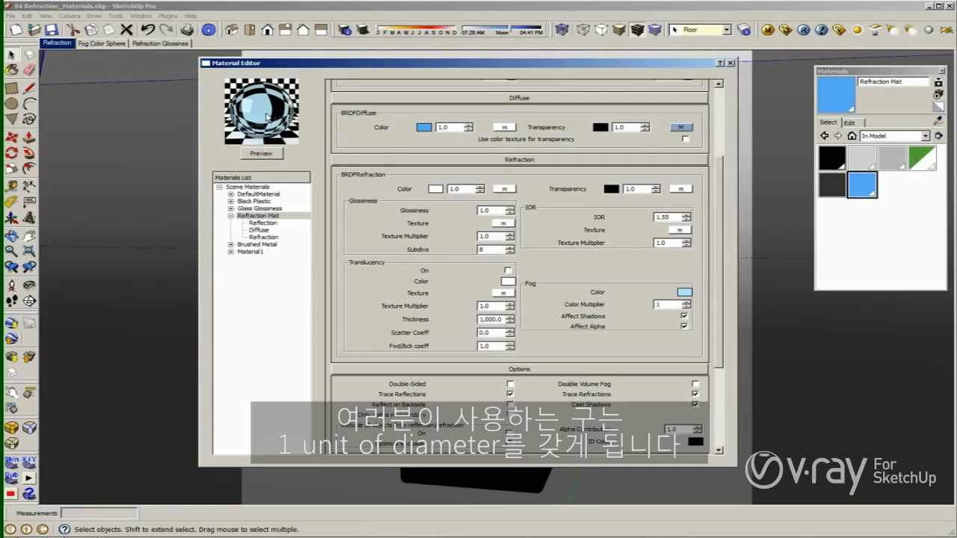
left_click(805, 32)
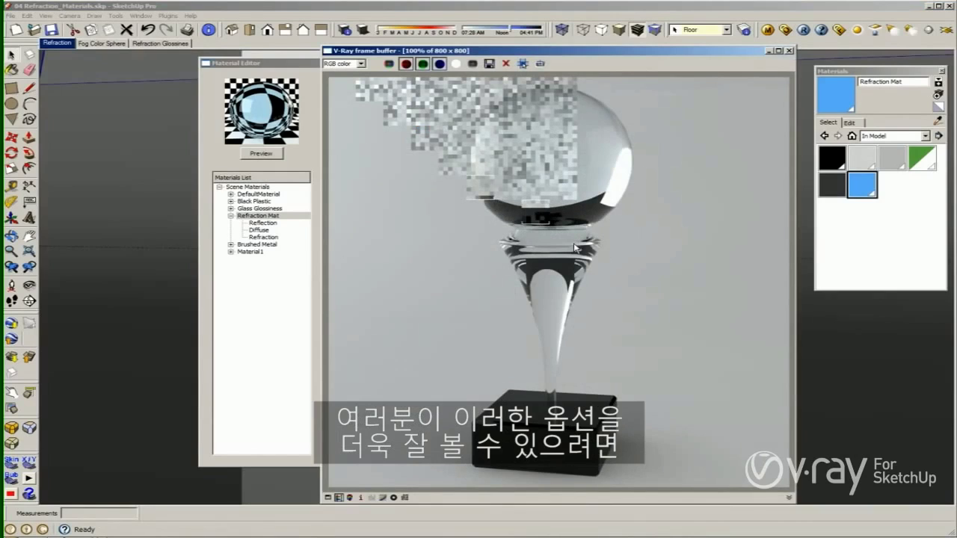
left_click(314, 156)
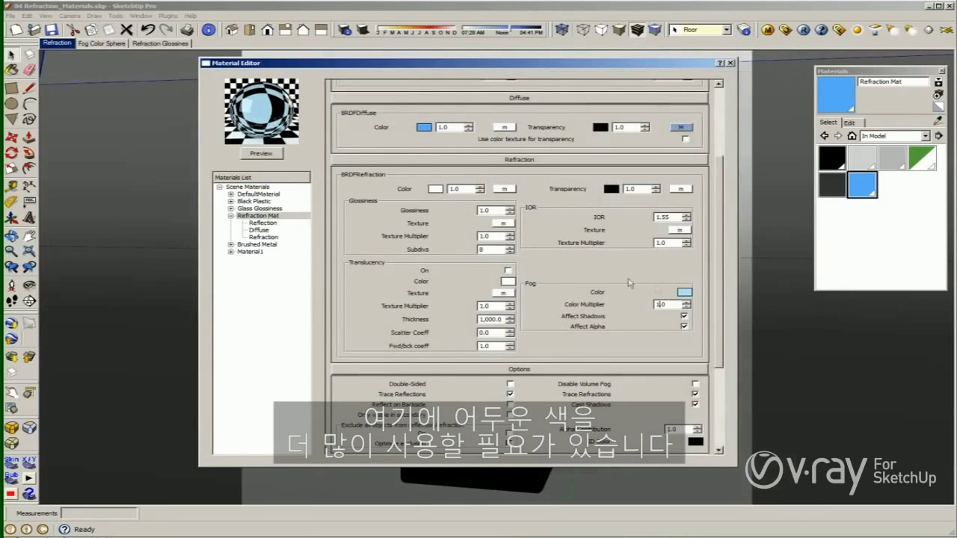
Step: Set the fog color to a stronger blue with RGB 85, 170, 255 and update the material preview
left_click(684, 291)
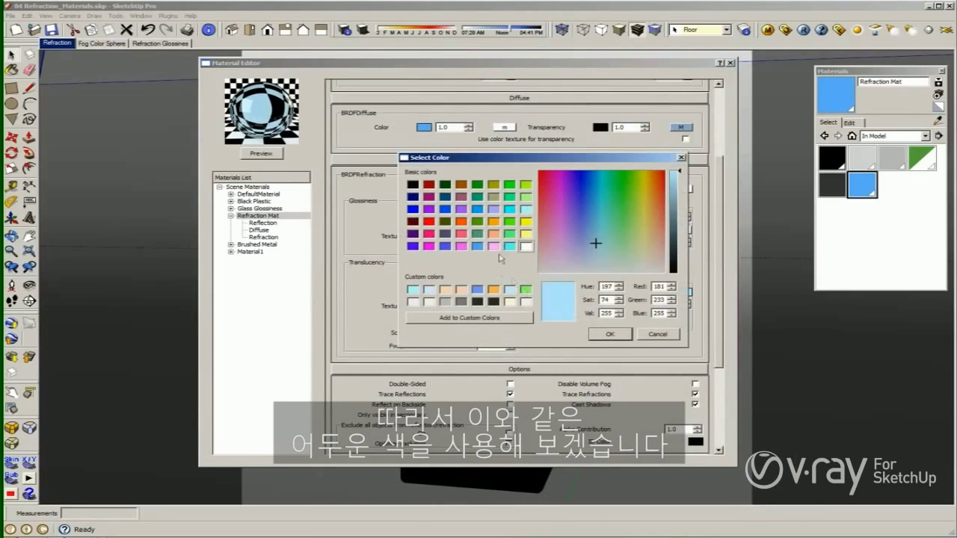
left_click(478, 247)
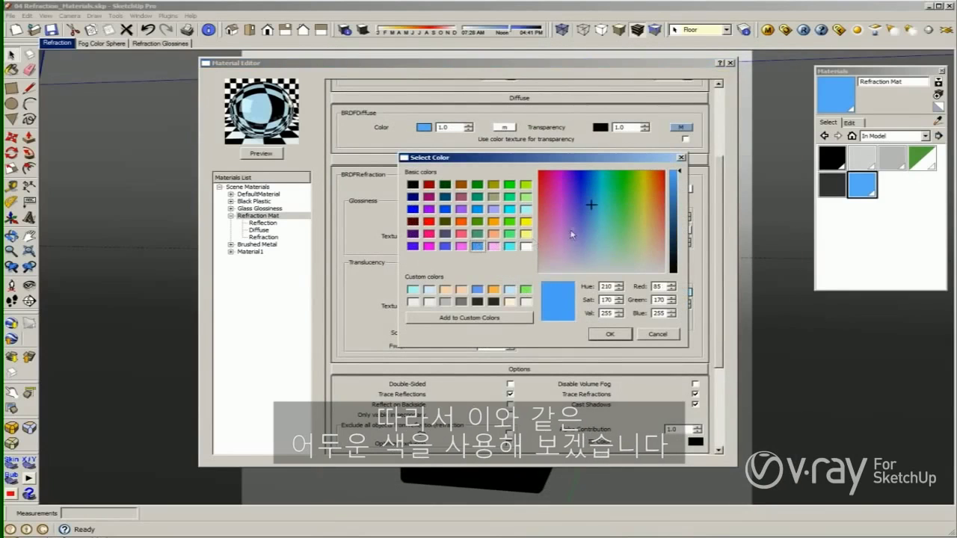
left_click(619, 333)
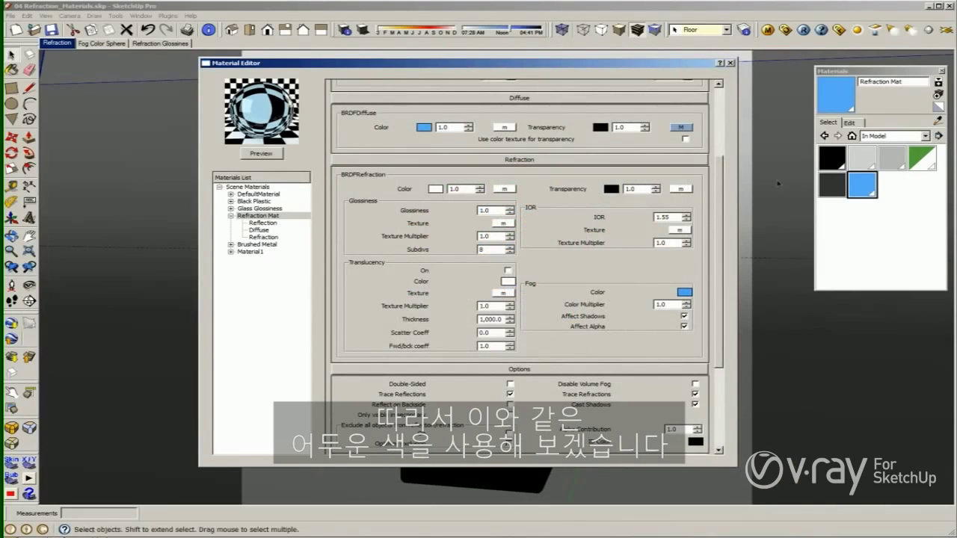
left_click(839, 30)
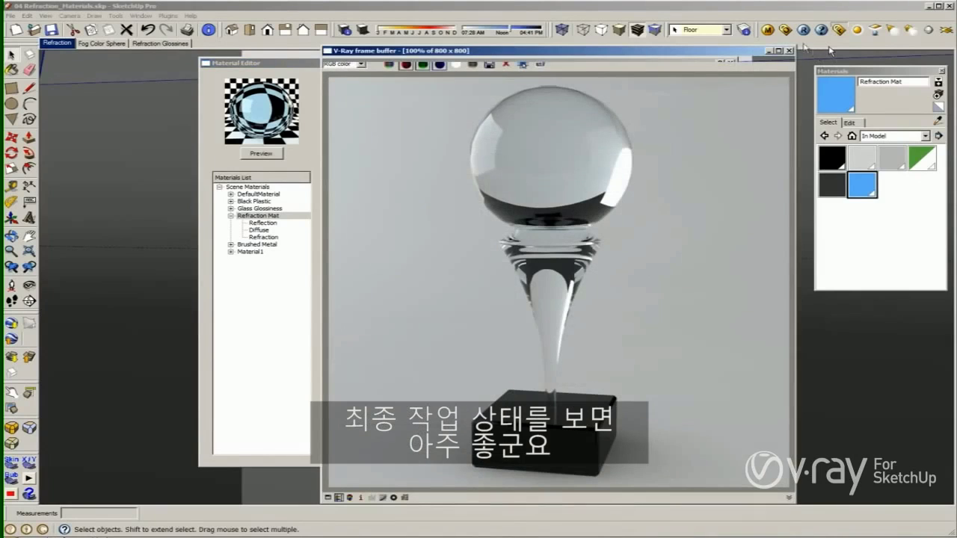
left_click(789, 50)
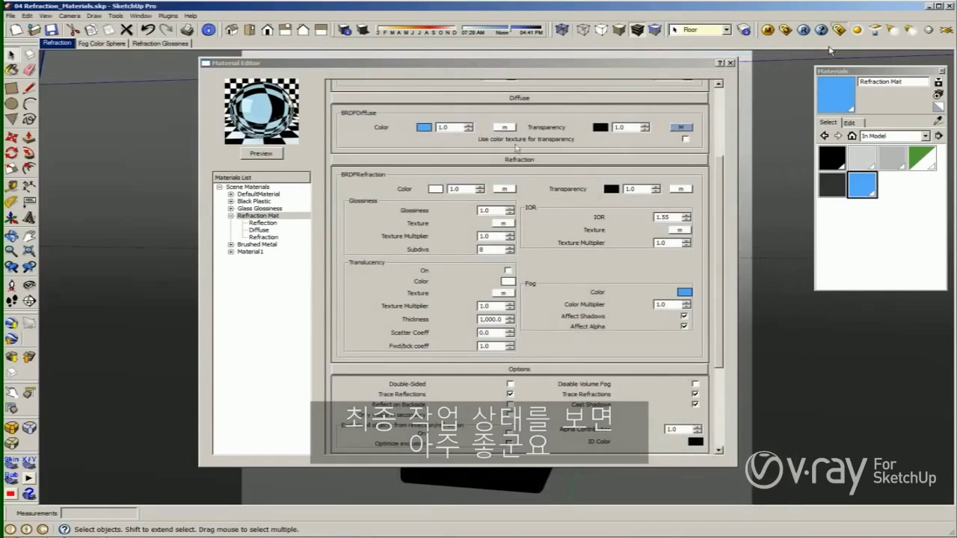
left_click(254, 160)
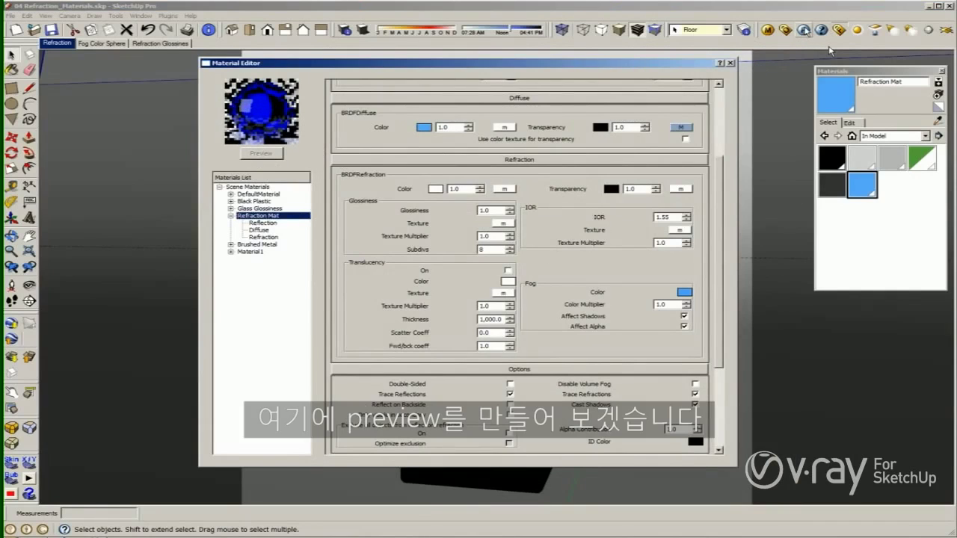
Step: Render the Refraction and Fog Color Sphere scenes and compare the fog tint across the three sphere sizes
left_click(803, 31)
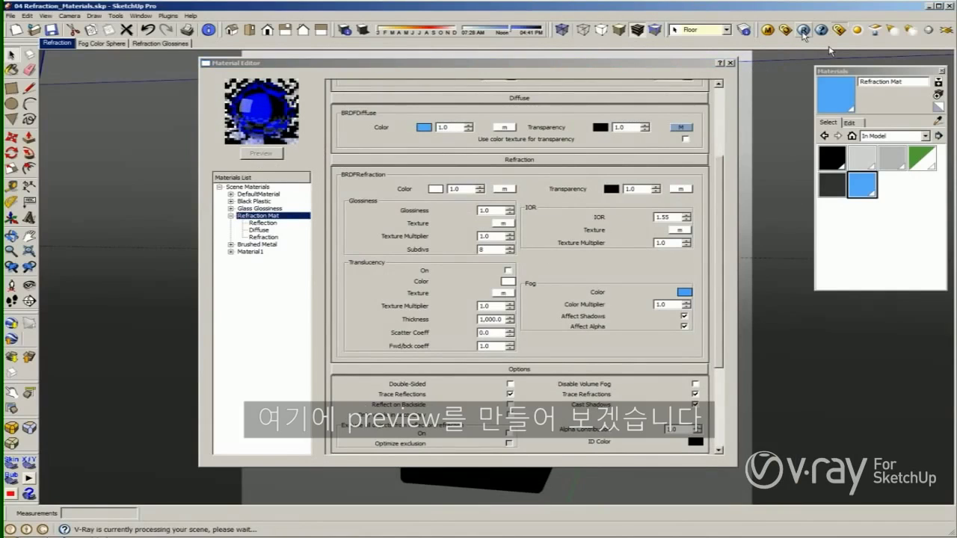
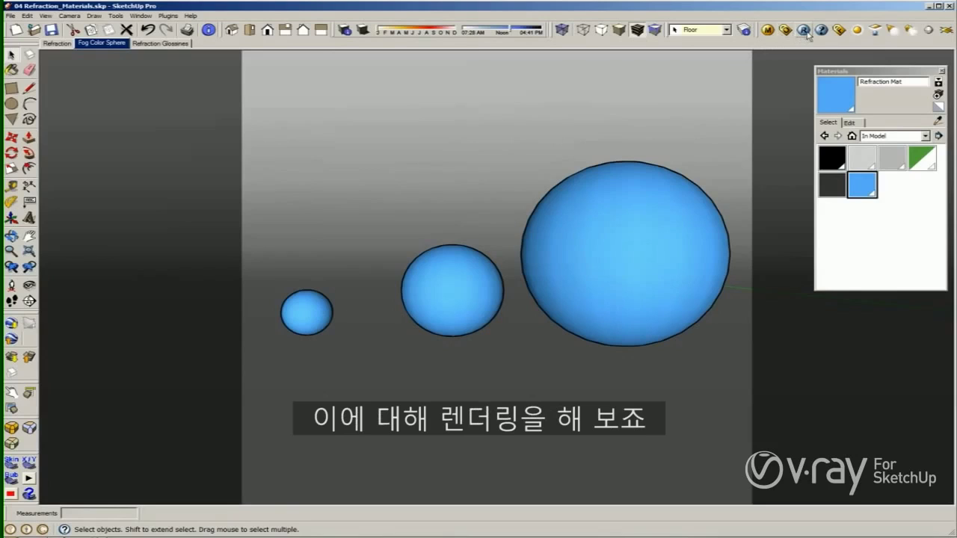
left_click(803, 30)
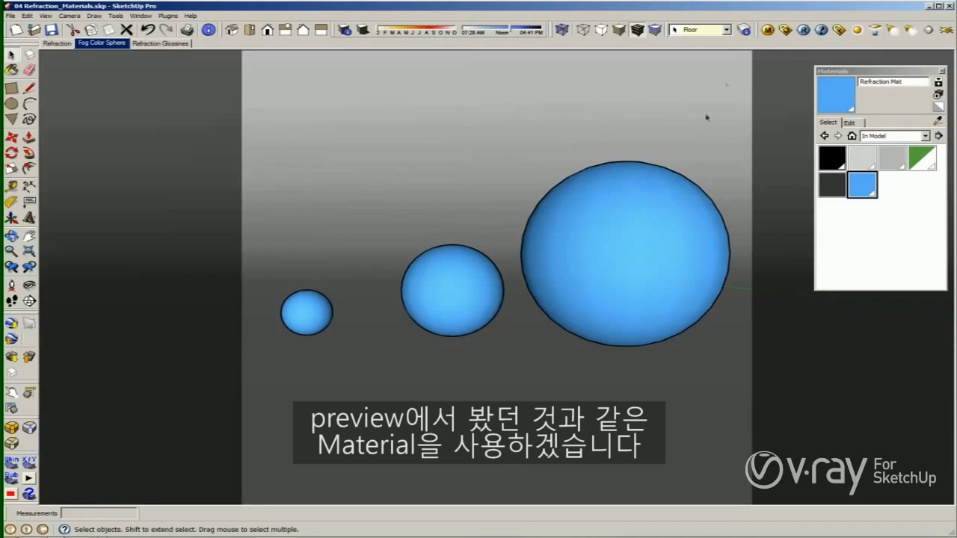
left_click(839, 30)
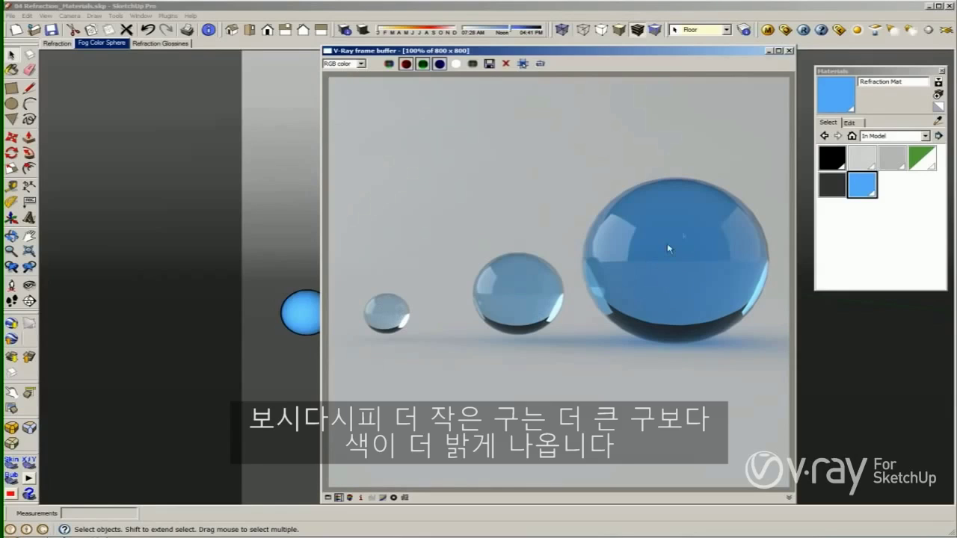
Step: Set Refraction Mat's fog color multiplier to 3 and render the three spheres again to compare their tint
left_click(767, 30)
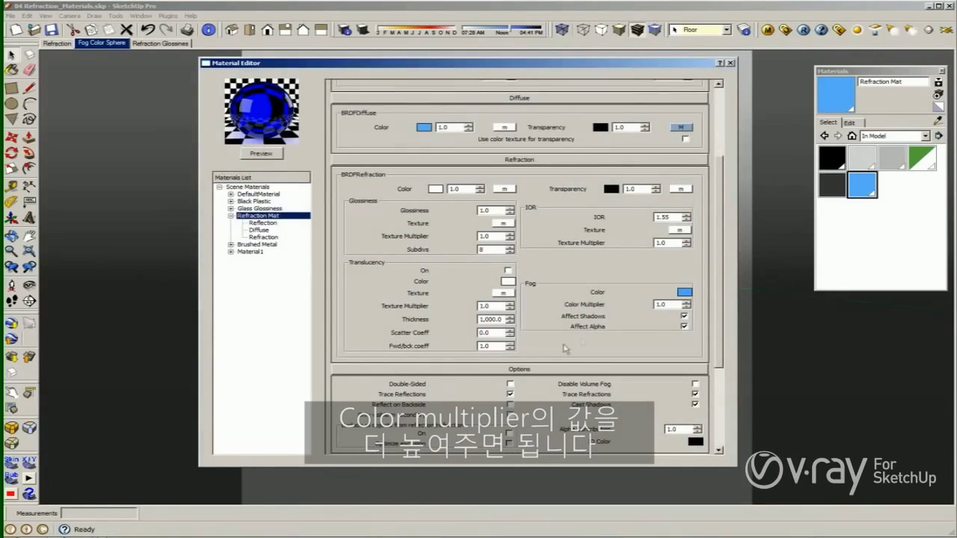
double_click(668, 305)
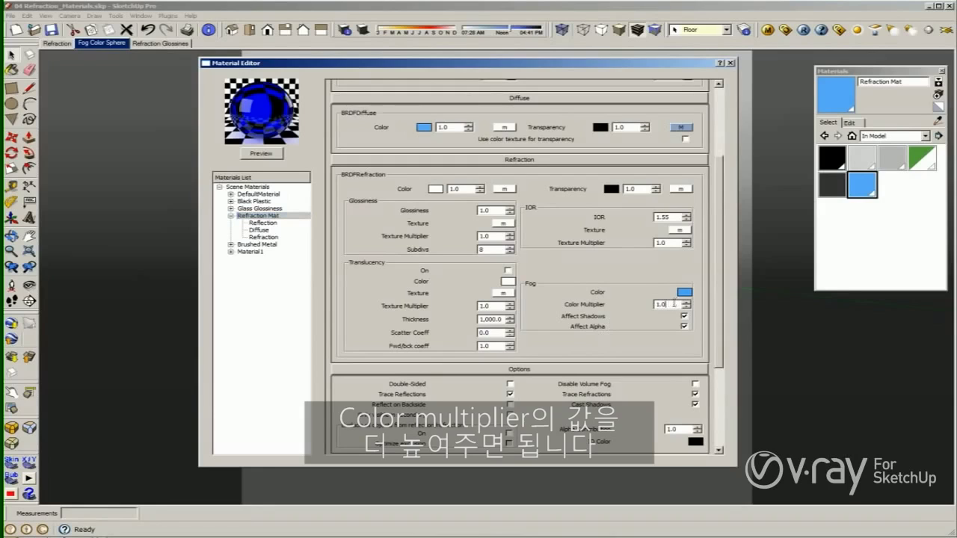
type("3")
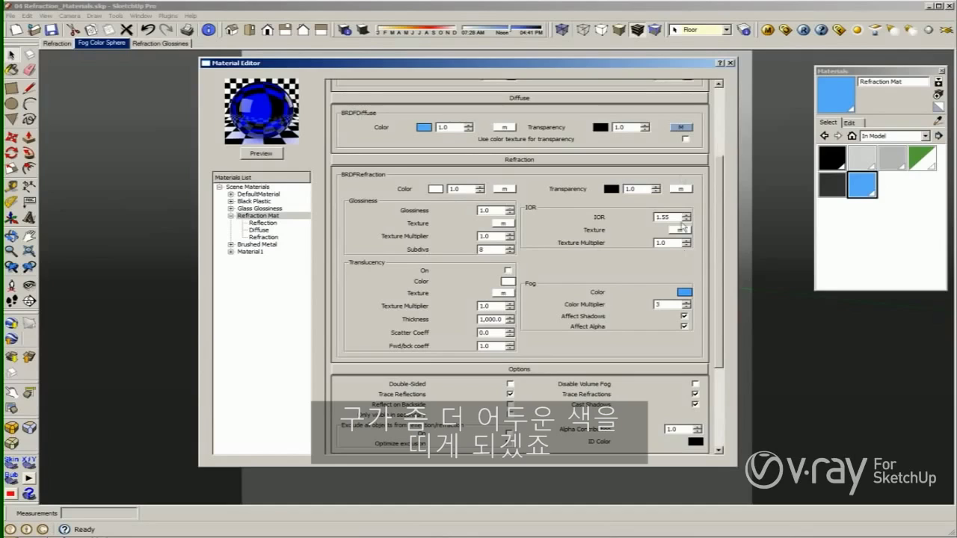
left_click(804, 31)
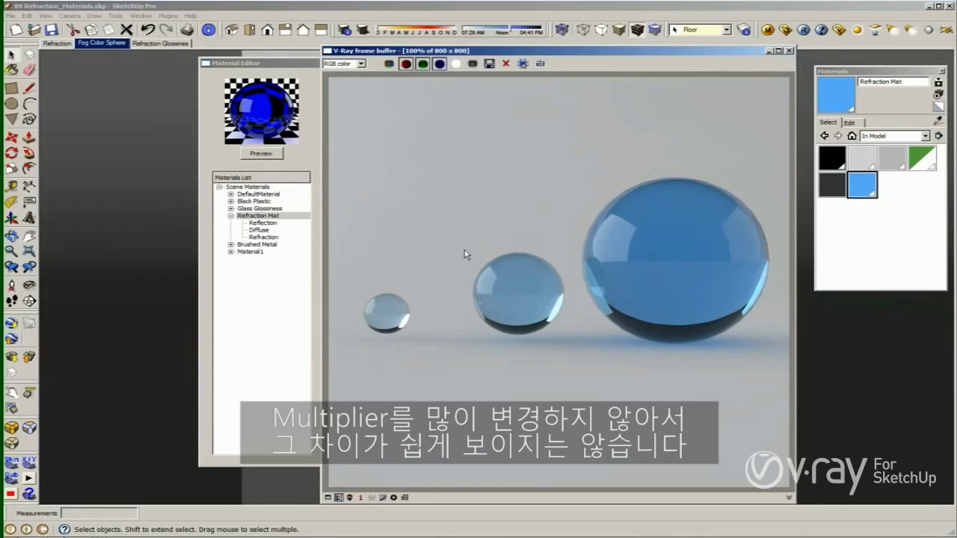
left_click(303, 291)
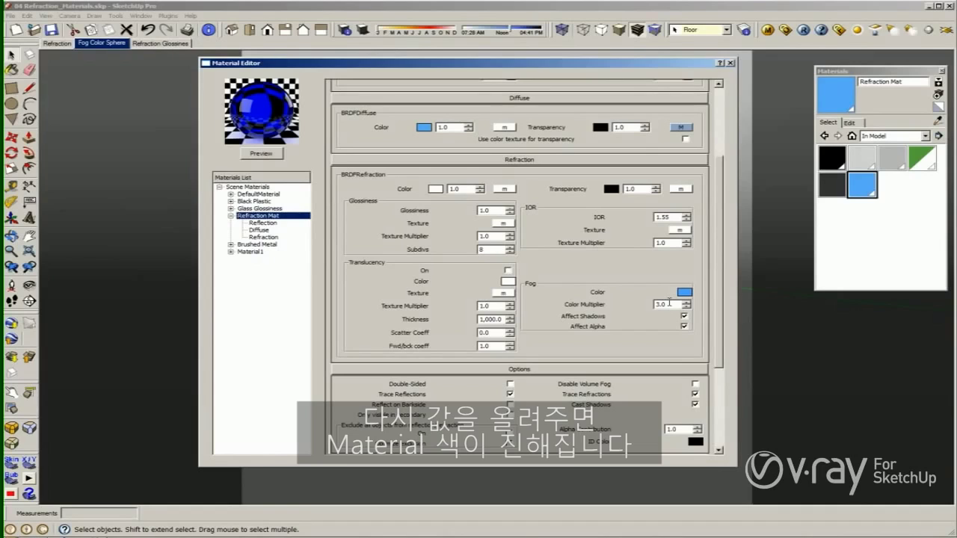
Step: Switch to the Refraction Glossines scene and bring up the Glass Glossiness material's settings for editing
left_click(179, 43)
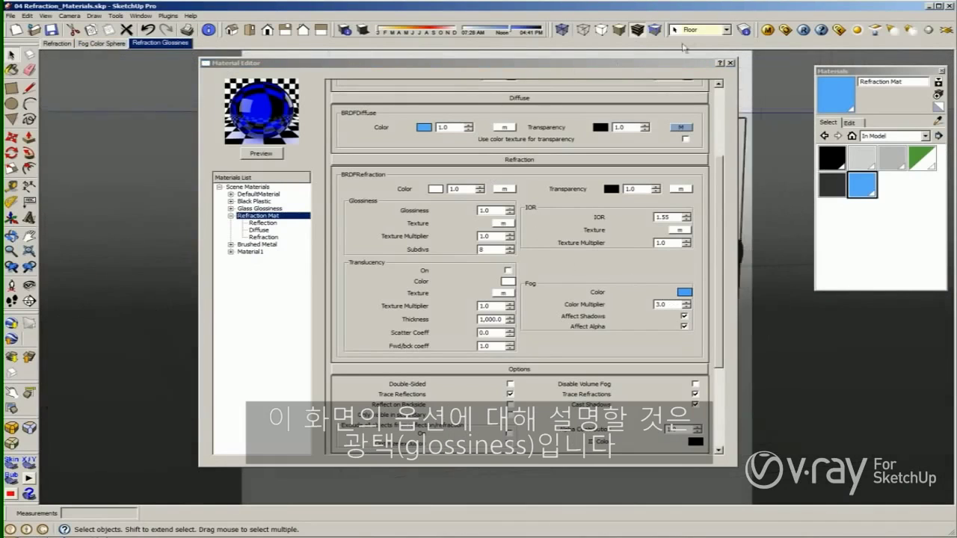
left_click(730, 63)
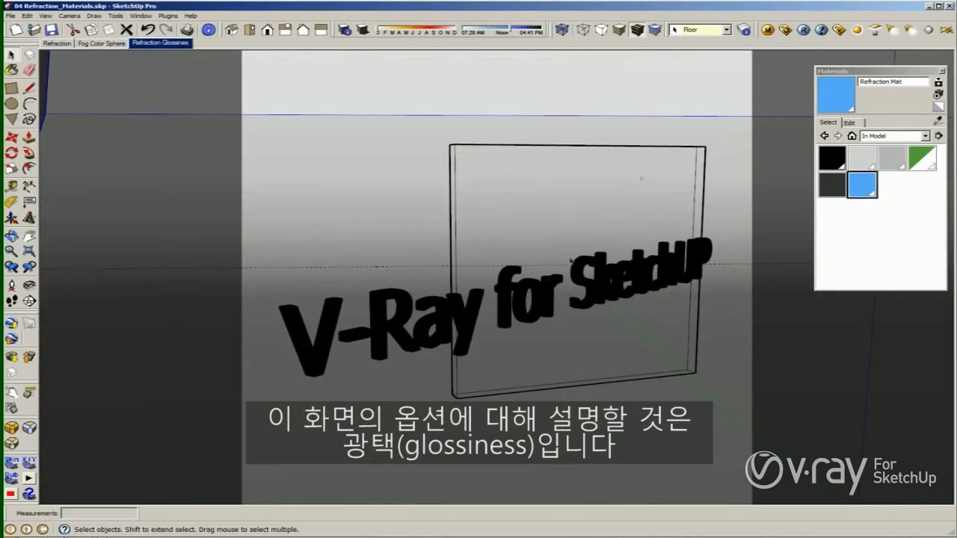
left_click(768, 30)
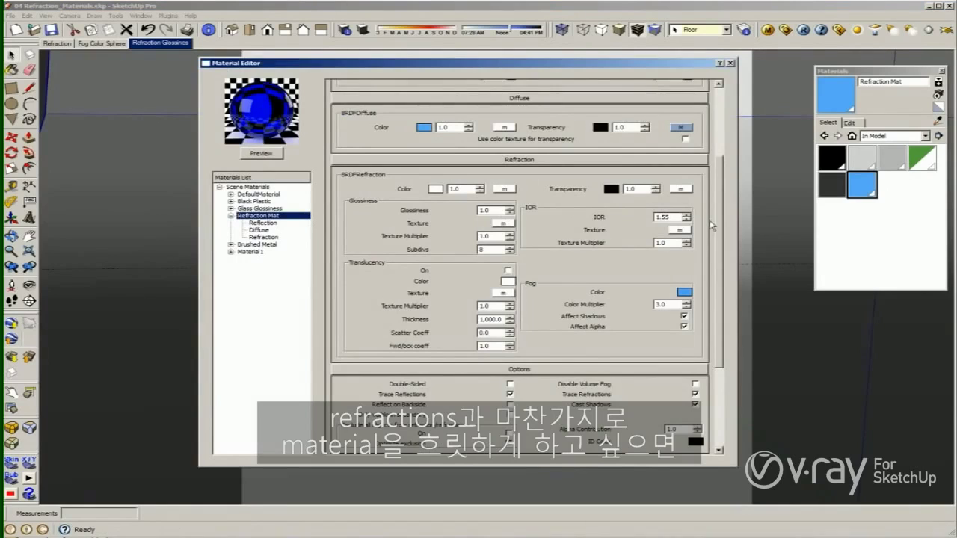
left_click_drag(719, 227, 714, 121)
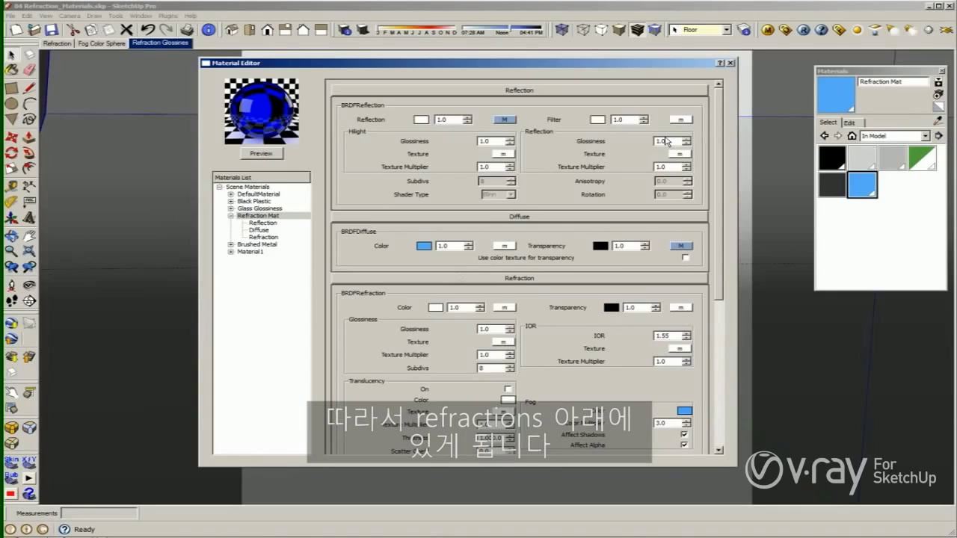
left_click(268, 209)
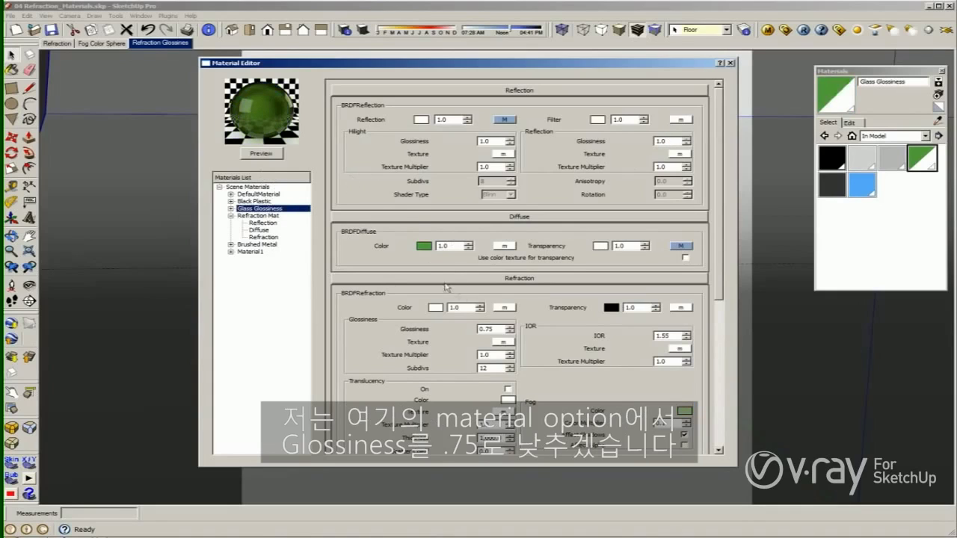
Step: Render the Refraction Glossines scene with the Glass Glossiness material's refraction glossiness at 0.75
left_click_drag(494, 329, 476, 329)
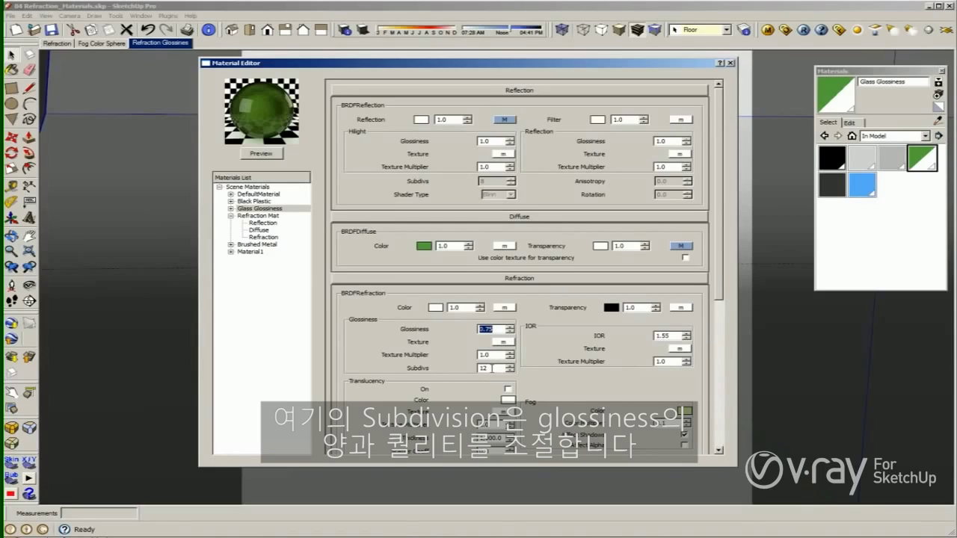
left_click(805, 31)
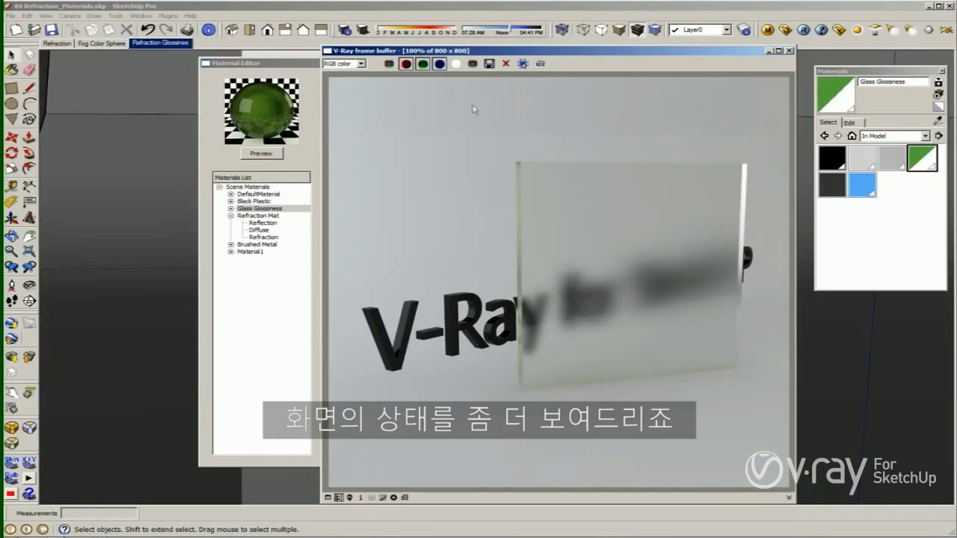
Step: Examine from above how far each letter sits from the glass panel, return to the Refraction Glossines scene and reopen the rendered image
left_click(306, 66)
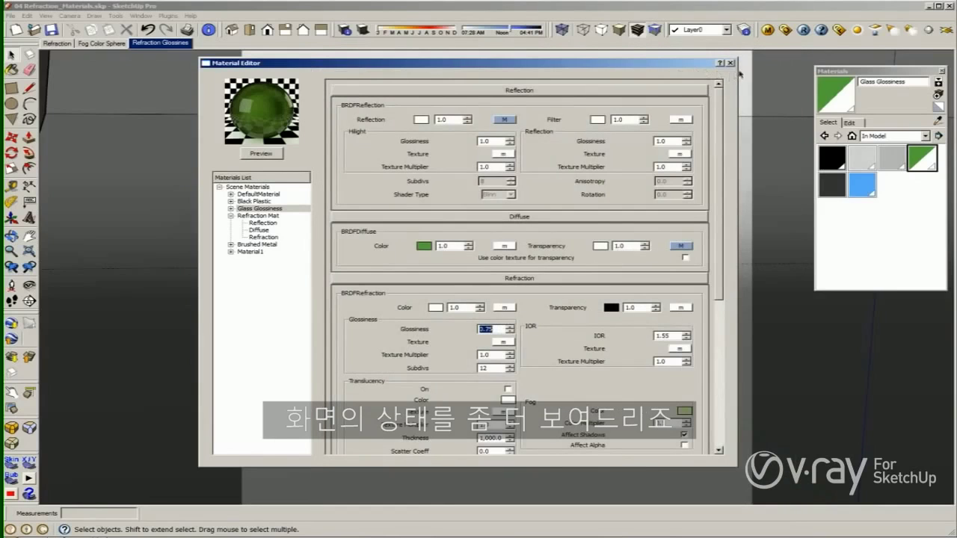
left_click(730, 64)
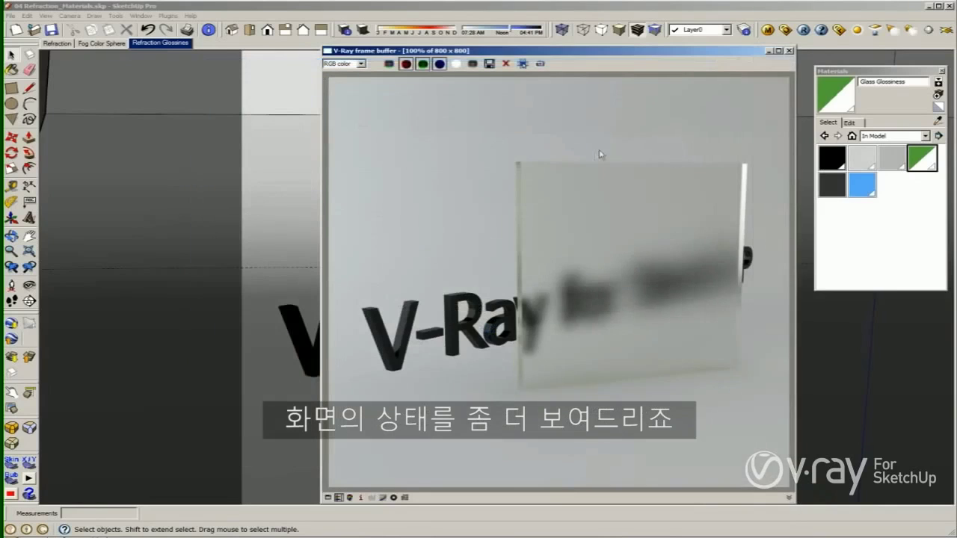
left_click(789, 50)
mouse_move(616, 186)
middle_mouse_down()
mouse_move(630, 284)
mouse_move(627, 388)
mouse_move(560, 359)
mouse_move(605, 288)
middle_mouse_up()
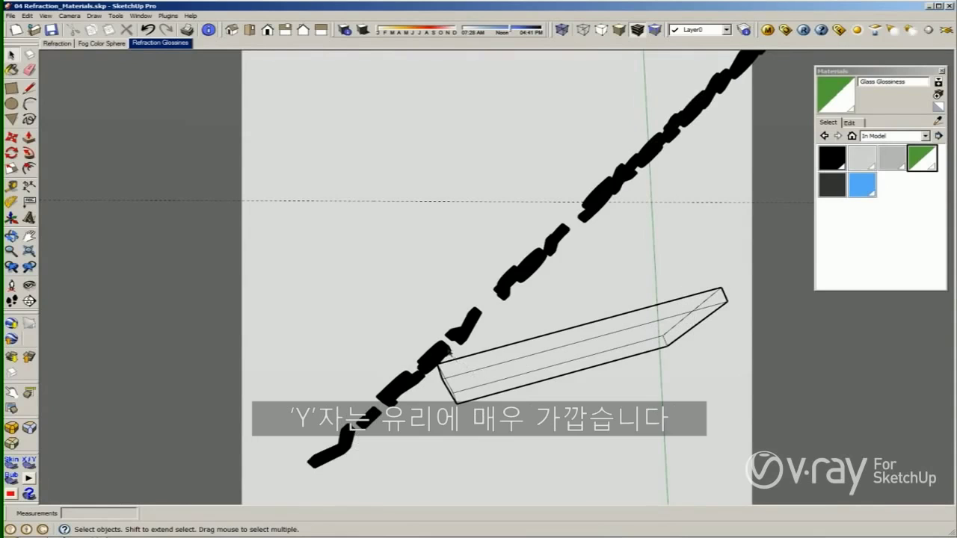
middle_click_drag(465, 341, 465, 133)
left_click(178, 43)
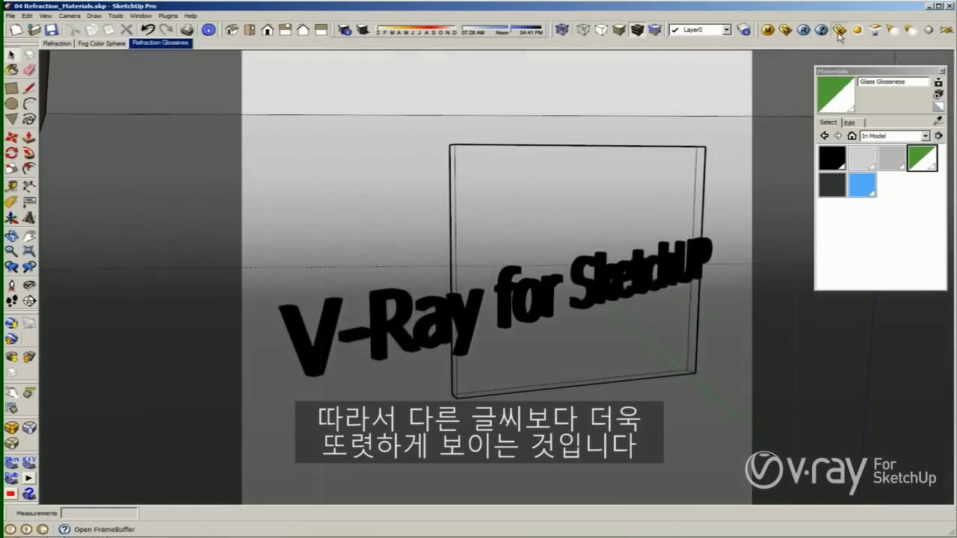
left_click(821, 32)
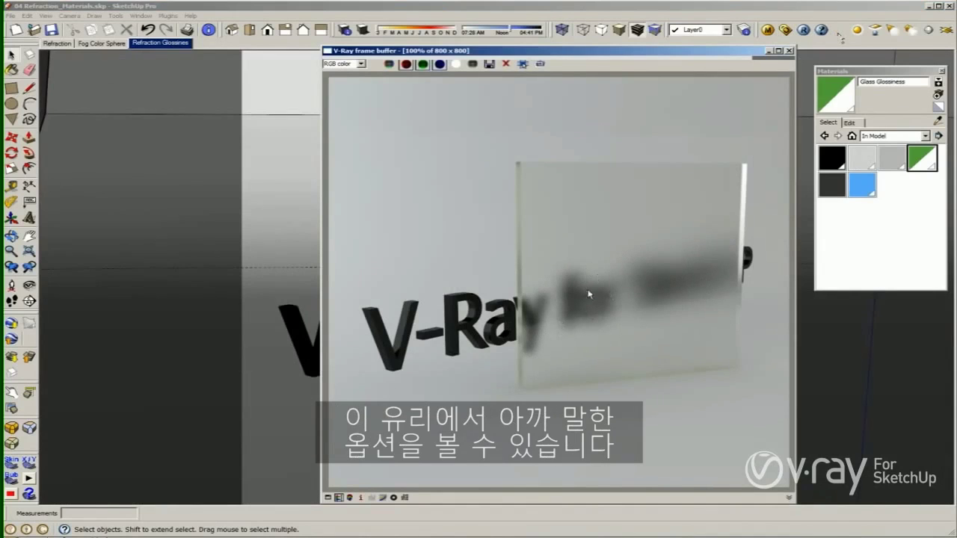
Step: Set the Glass Glossiness material's refraction glossiness to 0.75 and its IOR to 2.47 for a diamond-like refraction
left_click(769, 31)
double_click(485, 328)
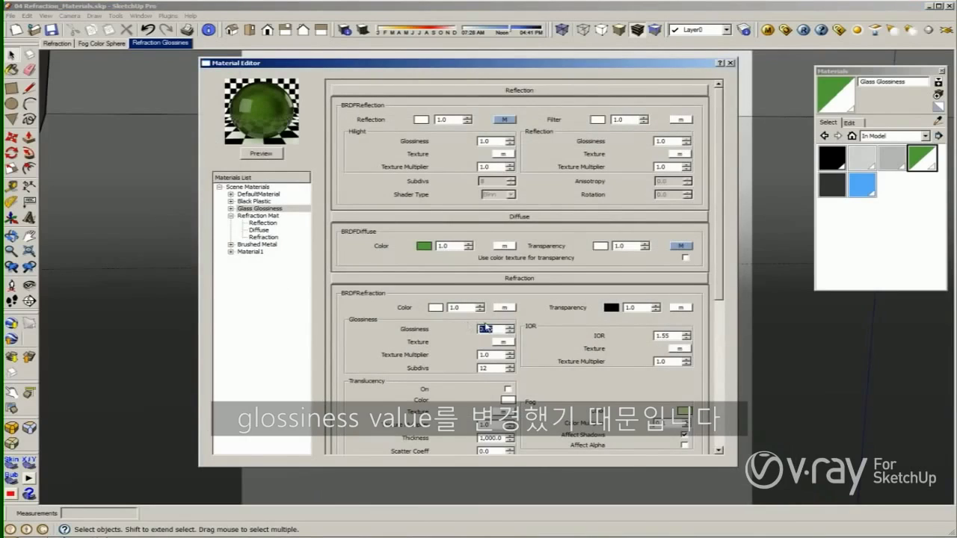
type("0.75")
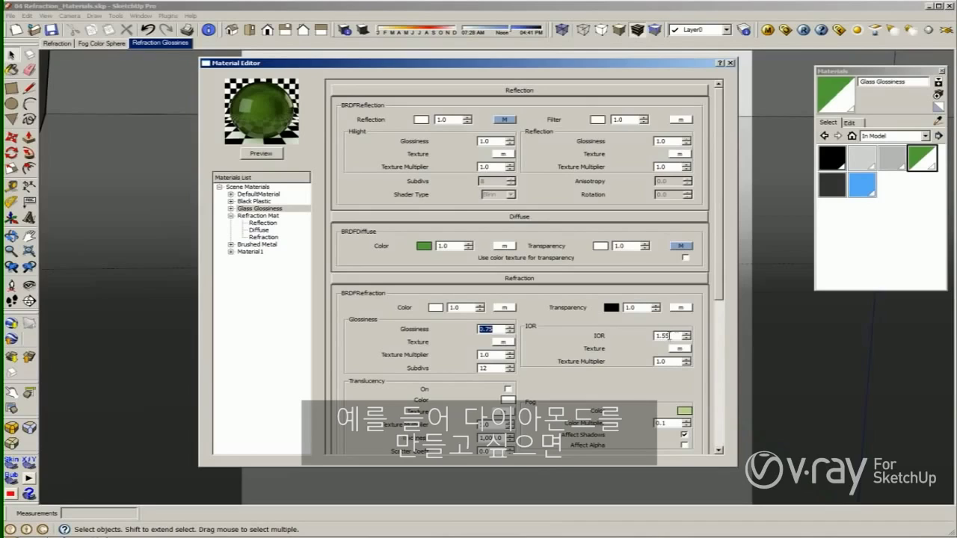
left_click_drag(671, 337, 631, 338)
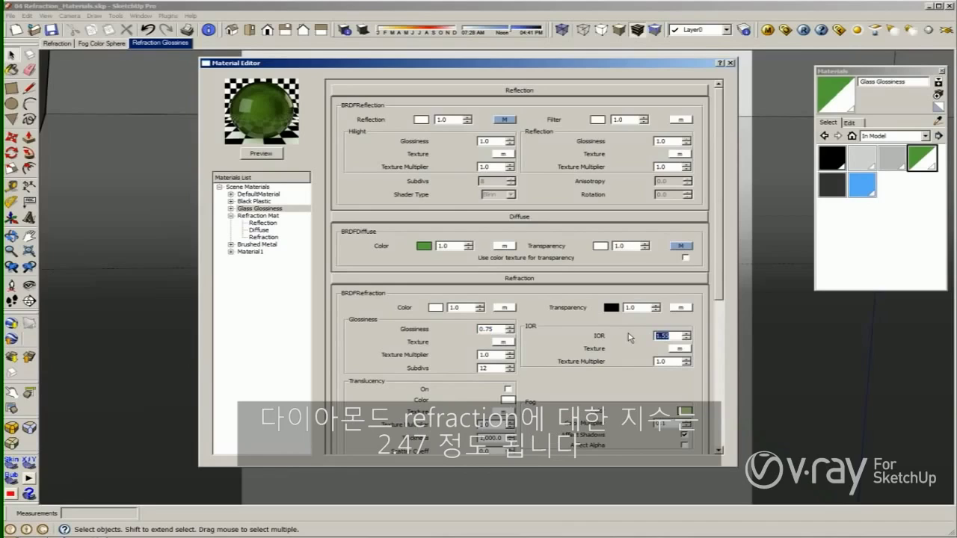
type("2.47")
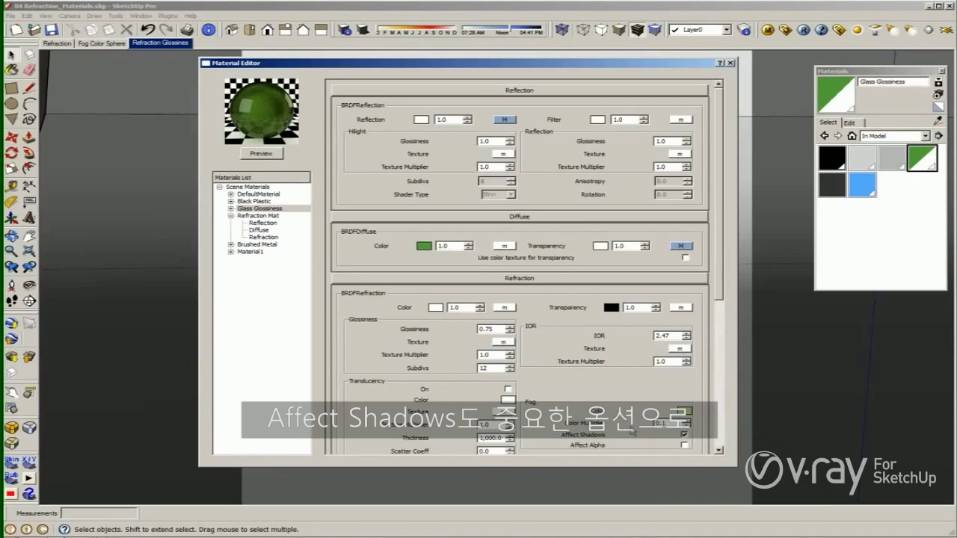
Step: Switch the Affect Shadows option in the material's Fog settings off and back on
left_click_drag(716, 293, 714, 361)
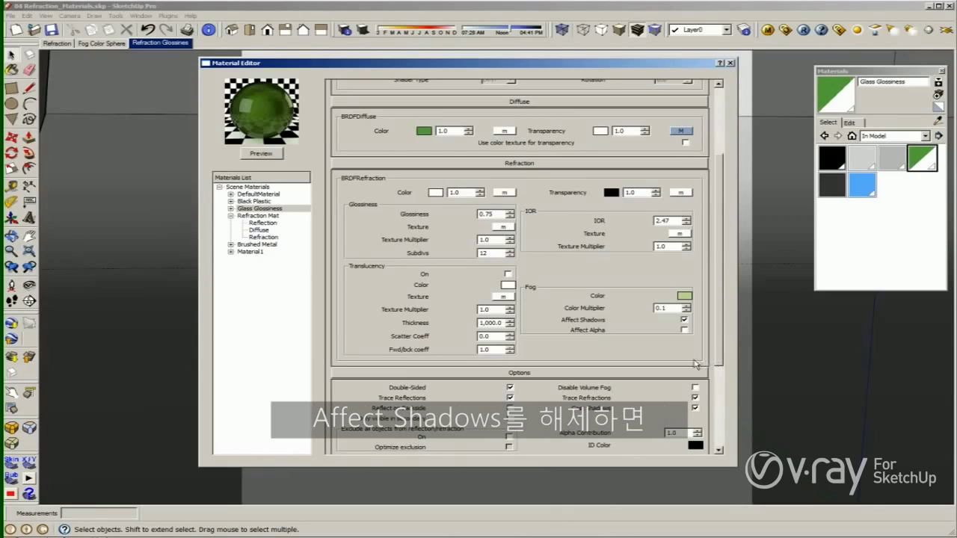
left_click(685, 320)
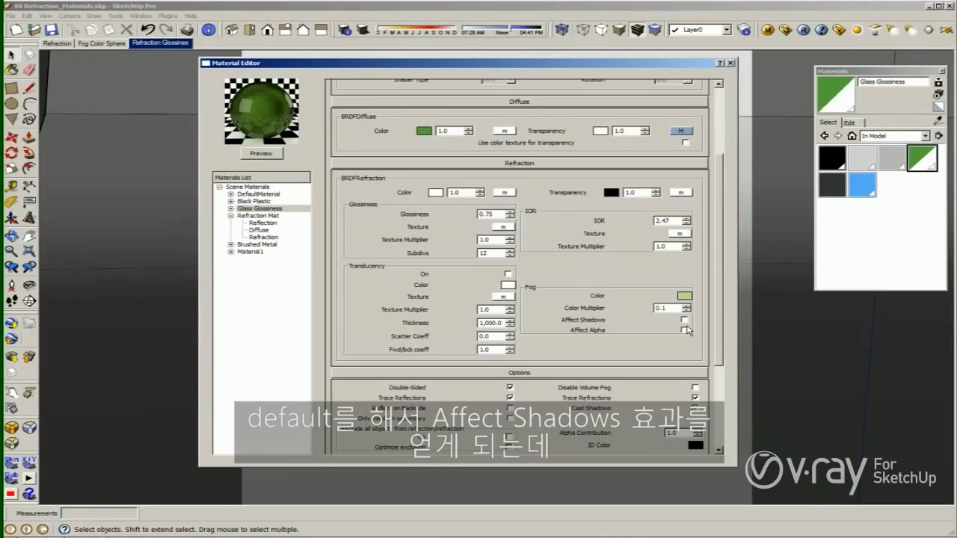
left_click(684, 320)
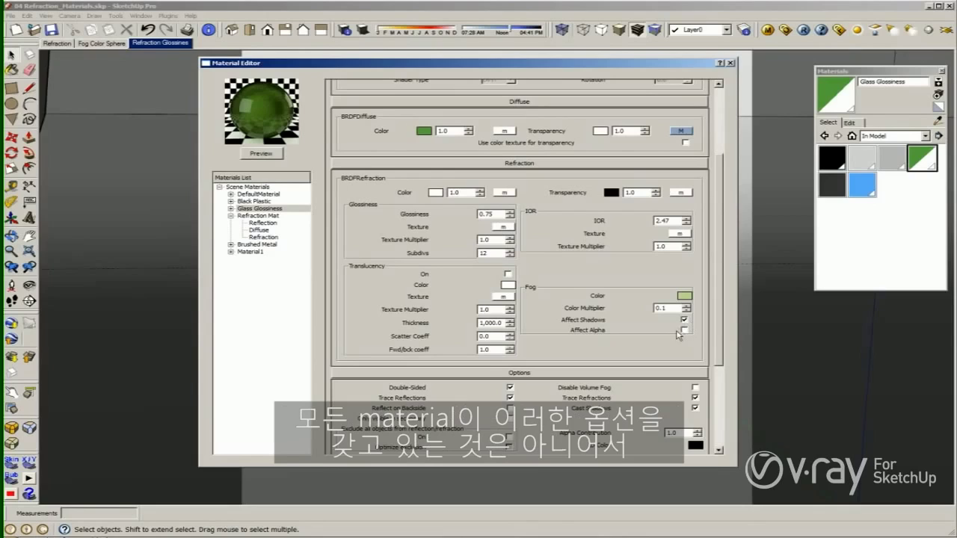